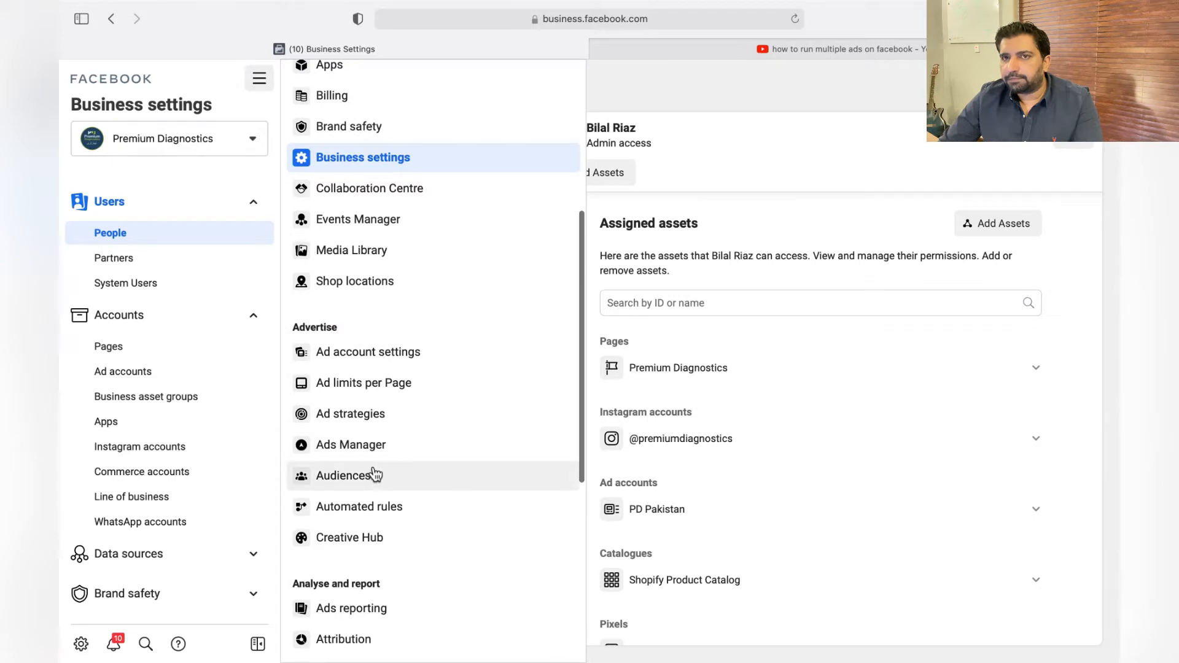
Go to the Audiences page and start a new custom audience with Website as its source.
{"action": "left_click", "coordinate": [376, 475]}
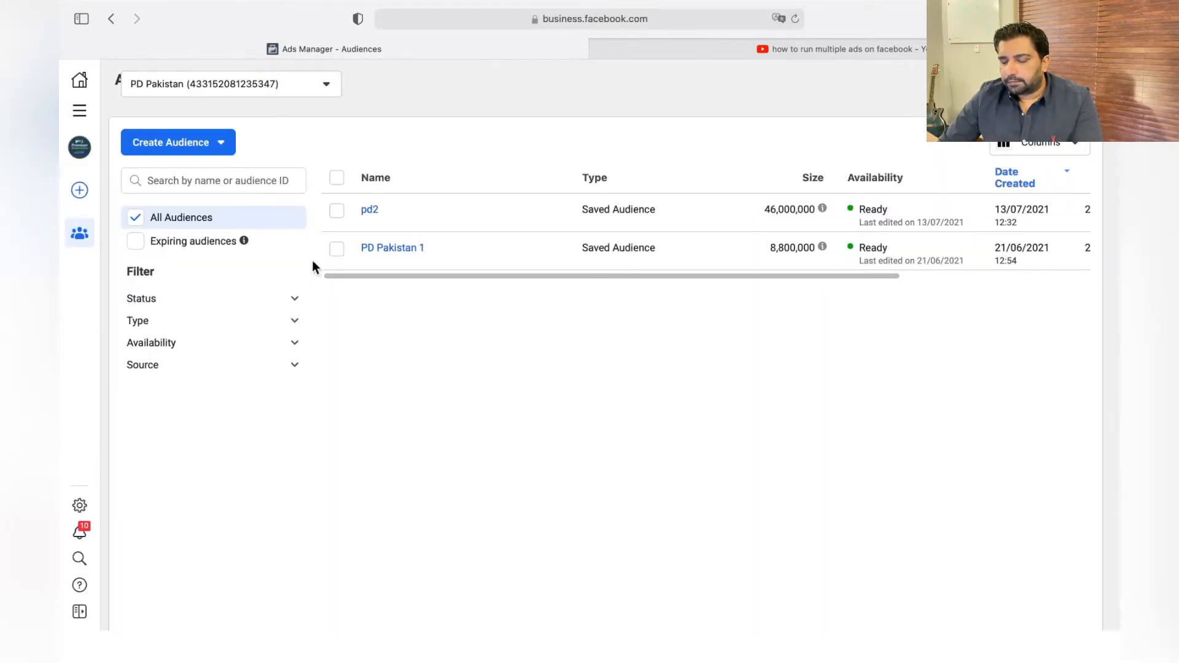
{"action": "left_click", "coordinate": [218, 149]}
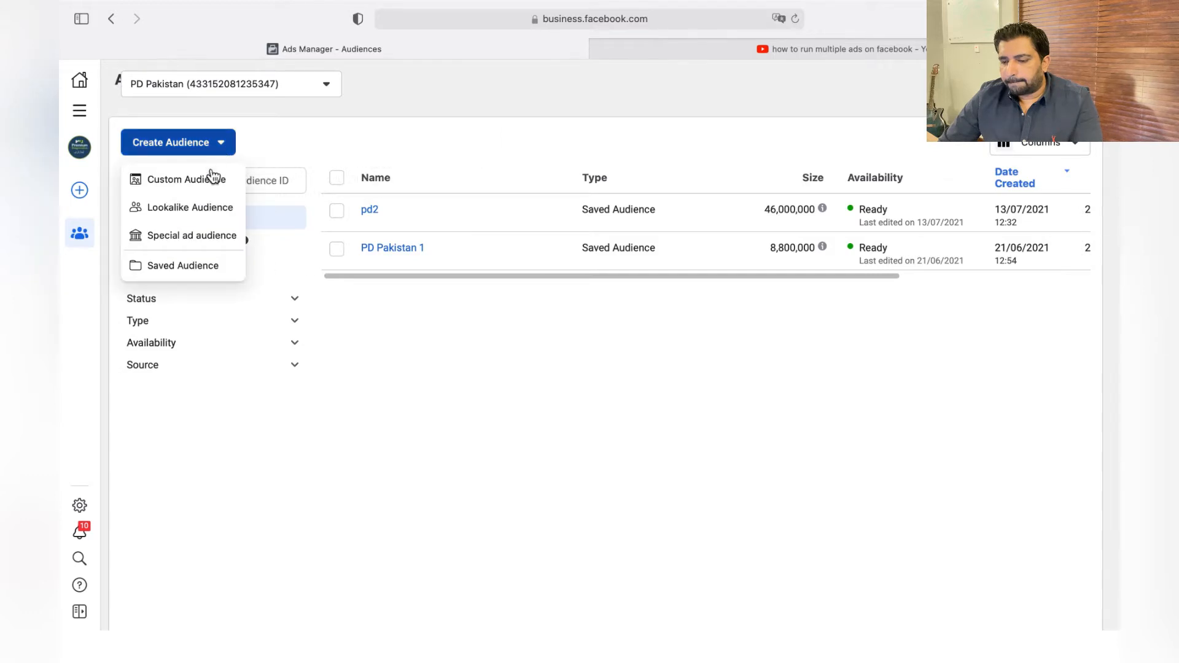
{"action": "left_click", "coordinate": [211, 178]}
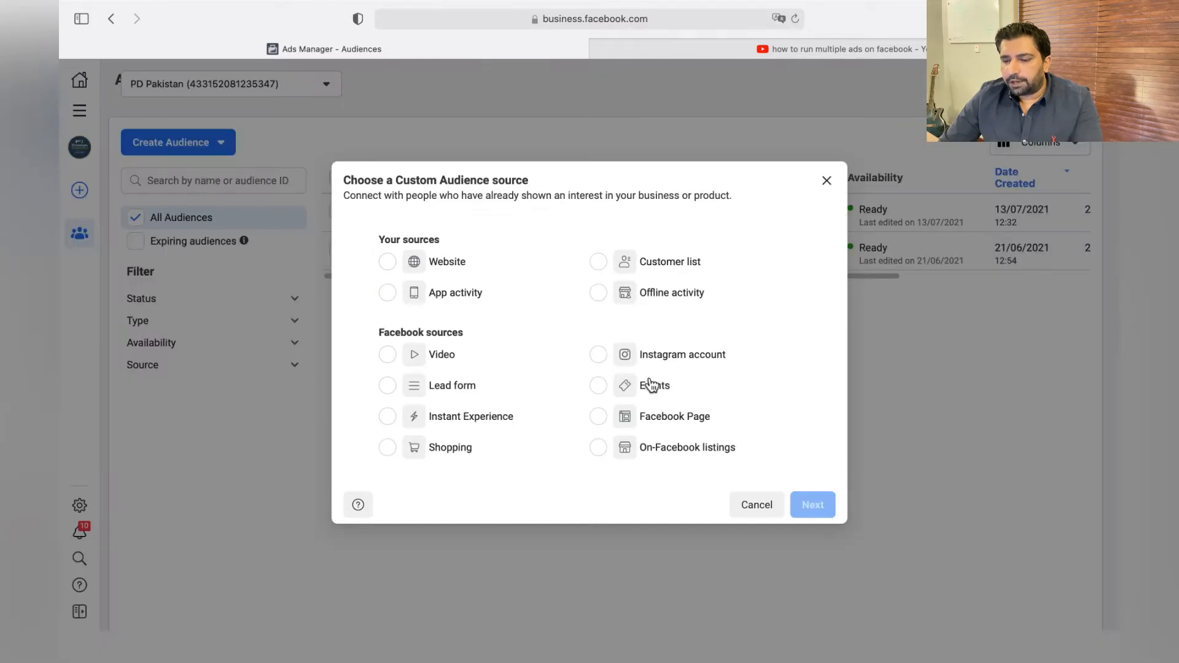
{"action": "left_click", "coordinate": [390, 263]}
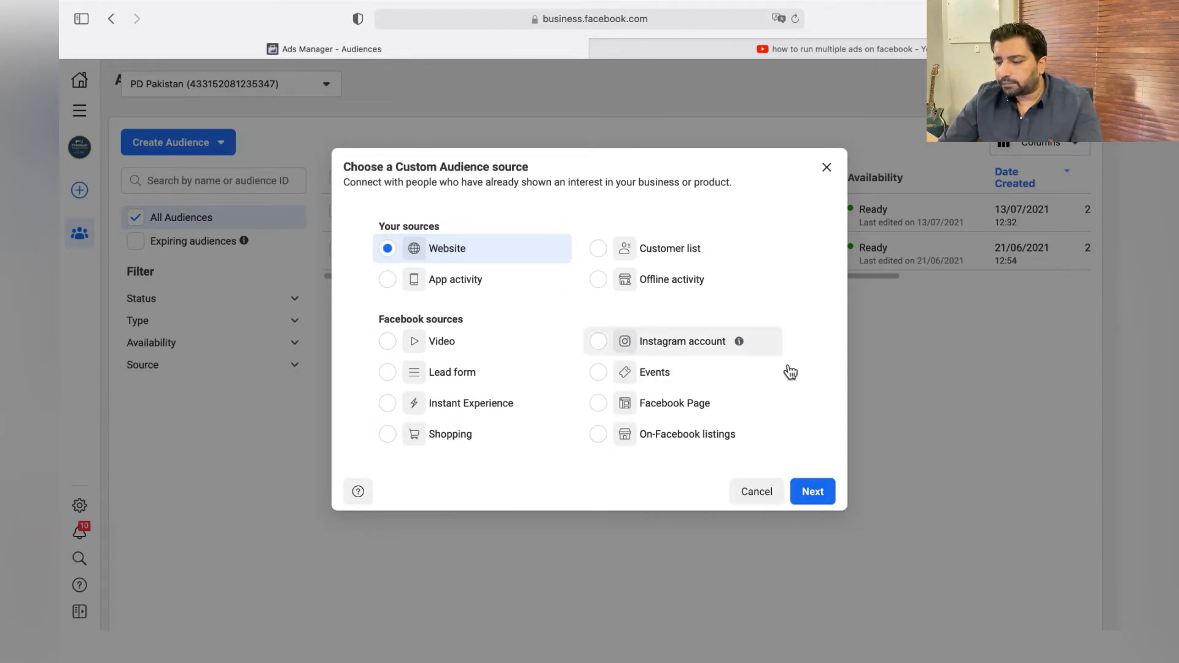
{"action": "left_click", "coordinate": [812, 493]}
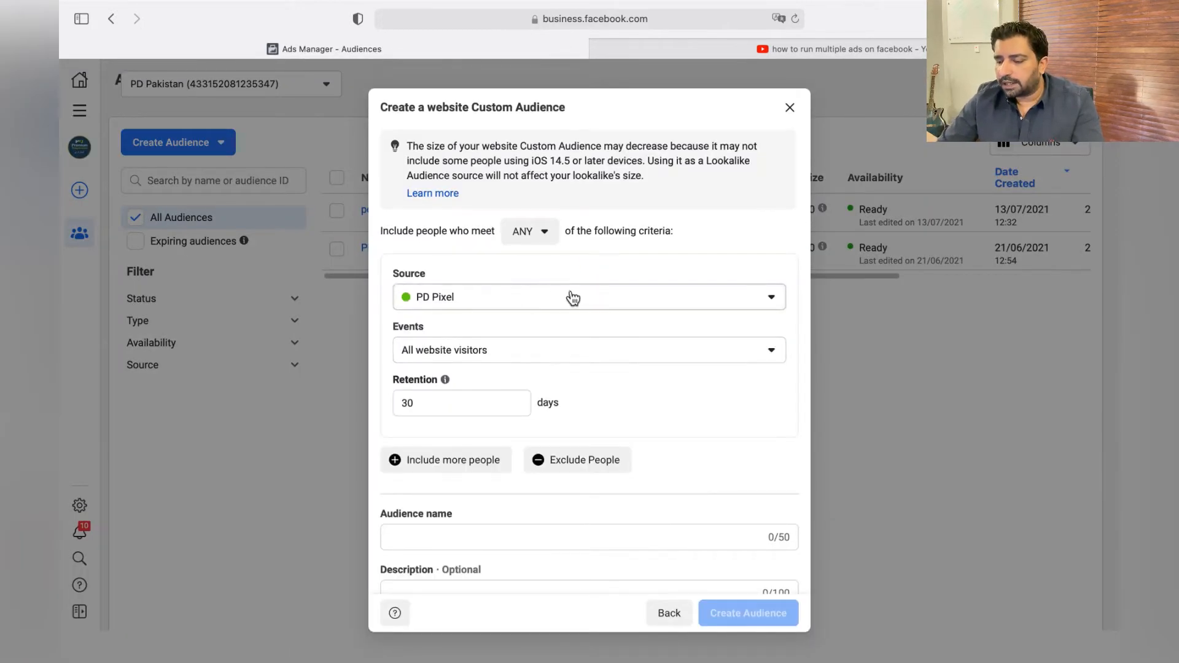
Use PD Pixel as the source of the website audience and set its retention to 180 days.
{"action": "left_click", "coordinate": [571, 297]}
{"action": "left_click", "coordinate": [524, 345]}
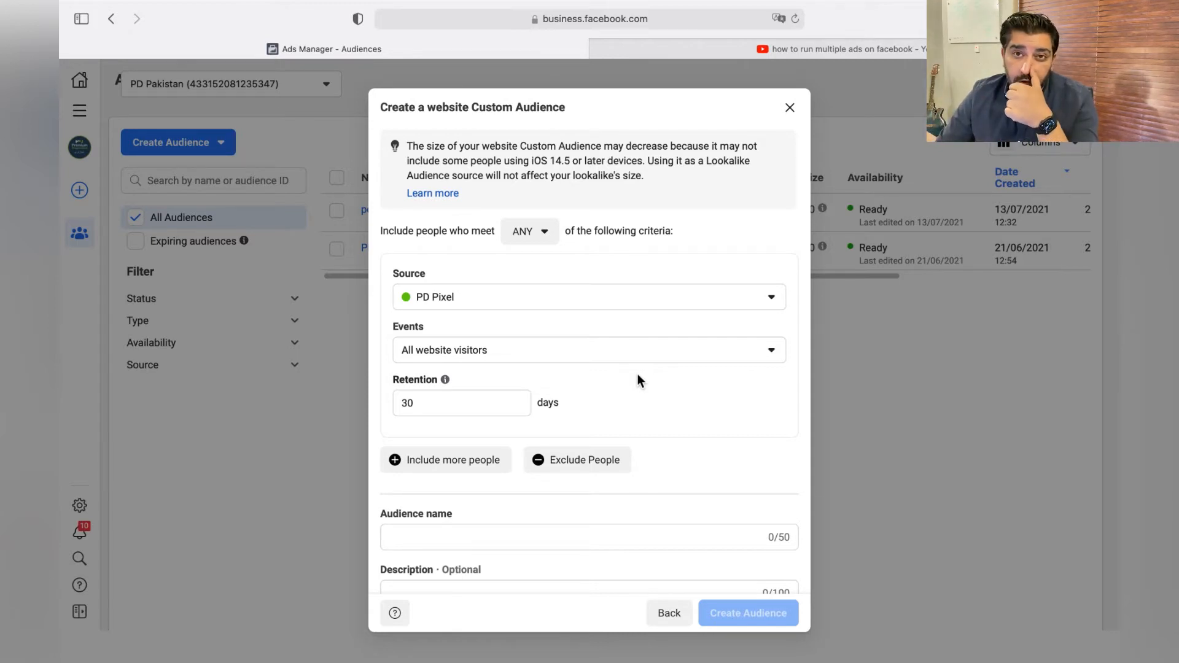
{"action": "left_click_drag", "start_coordinate": [426, 403], "coordinate": [268, 399]}
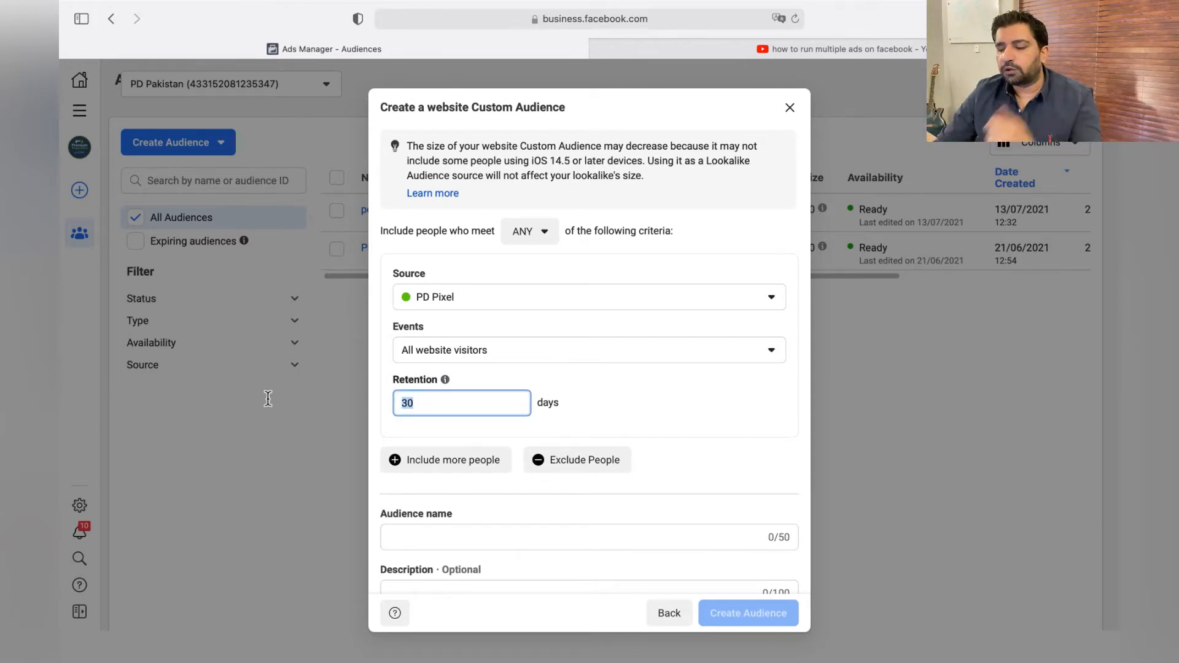
{"action": "type", "text": "180"}
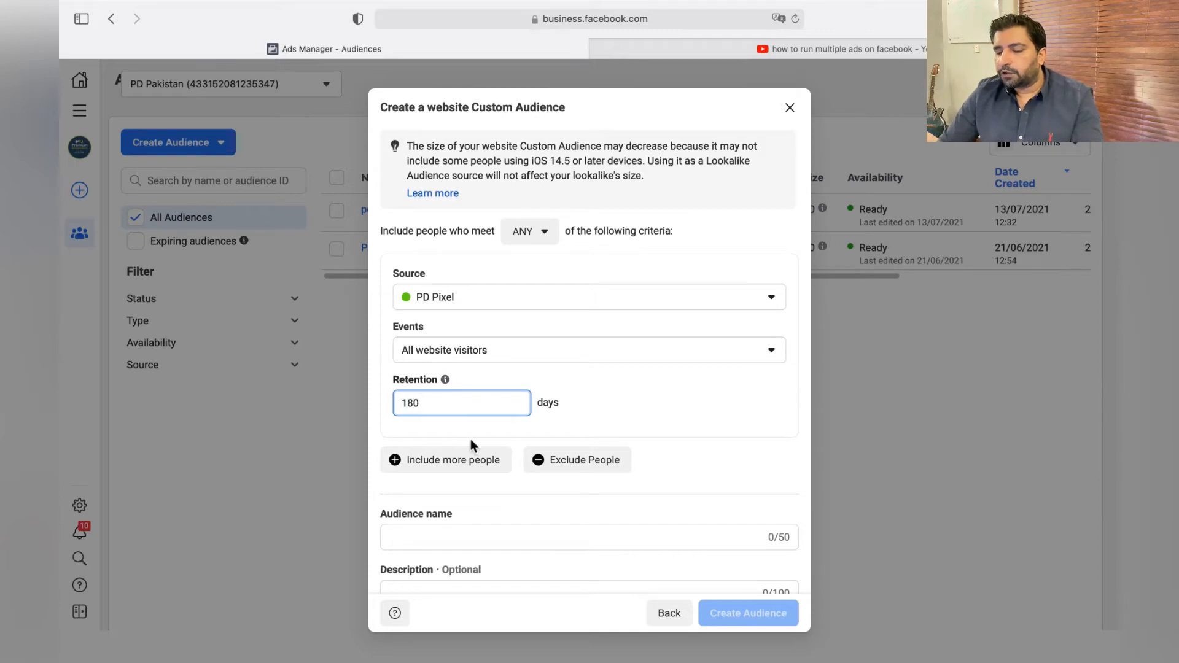
Name the website audience "all website visitors.", create it and close the completion dialog.
{"action": "scroll", "coordinate": [471, 440], "scroll_direction": "down", "scroll_amount": 1}
{"action": "left_click", "coordinate": [465, 502]}
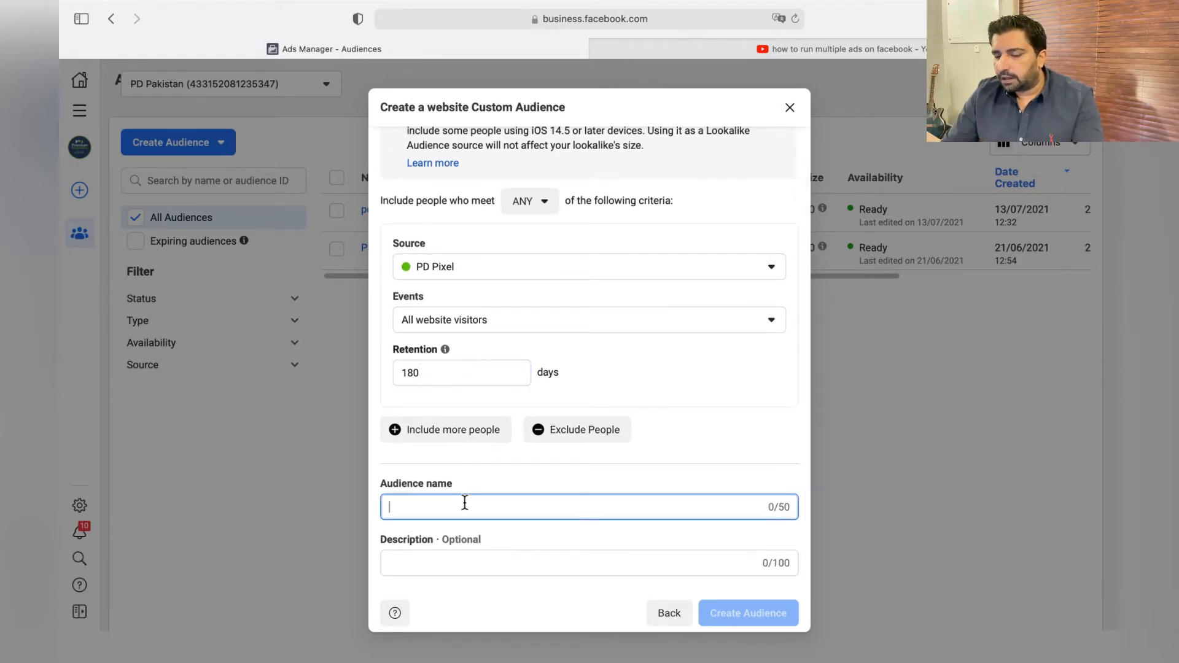
{"action": "type", "text": "Re"}
{"action": "key", "text": "BackSpace"}
{"action": "key", "text": "BackSpace"}
{"action": "type", "text": "a"}
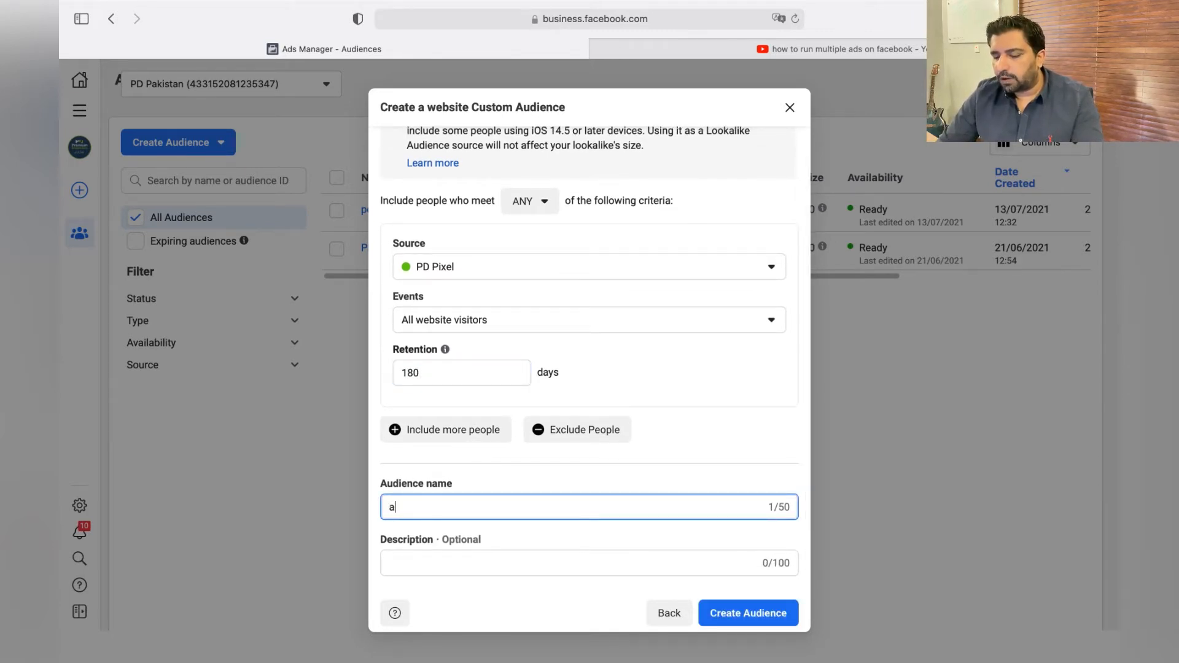
{"action": "type", "text": "ll website "}
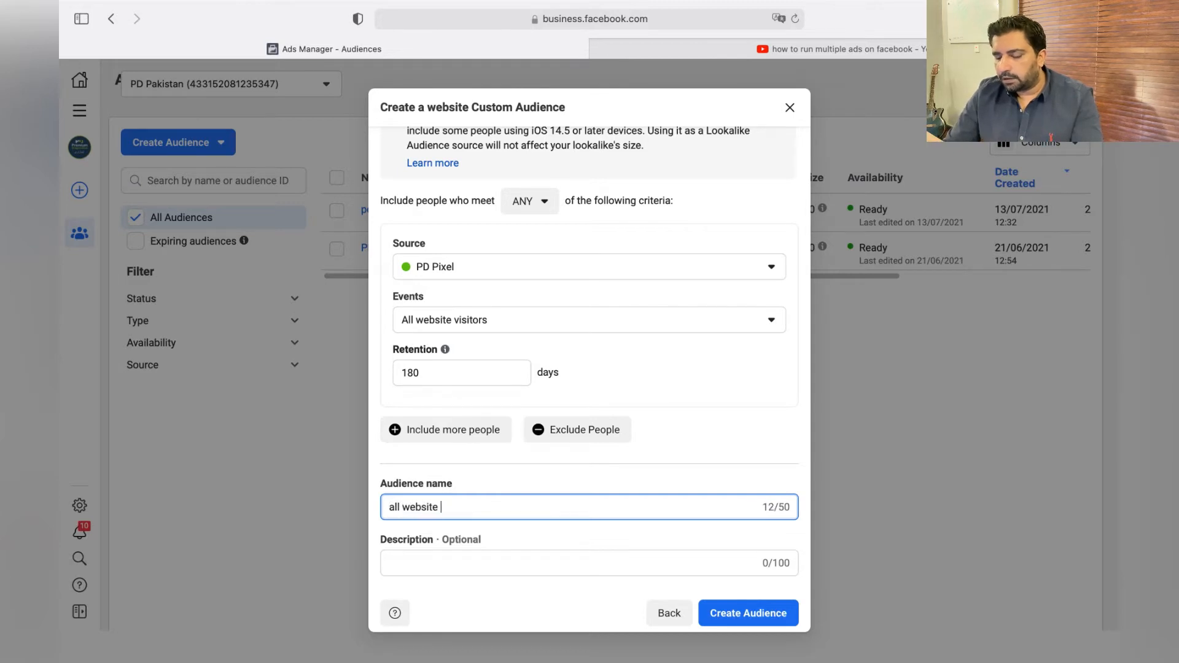
{"action": "type", "text": "visits"}
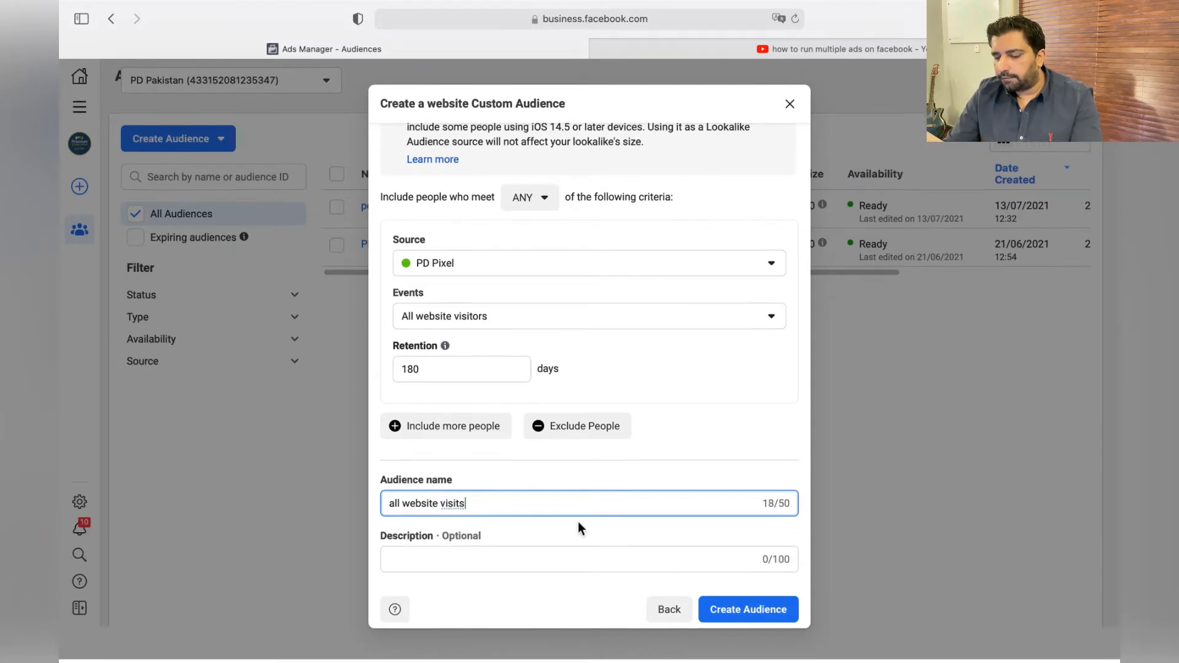
{"action": "key", "text": "BackSpace"}
{"action": "key", "text": "BackSpace"}
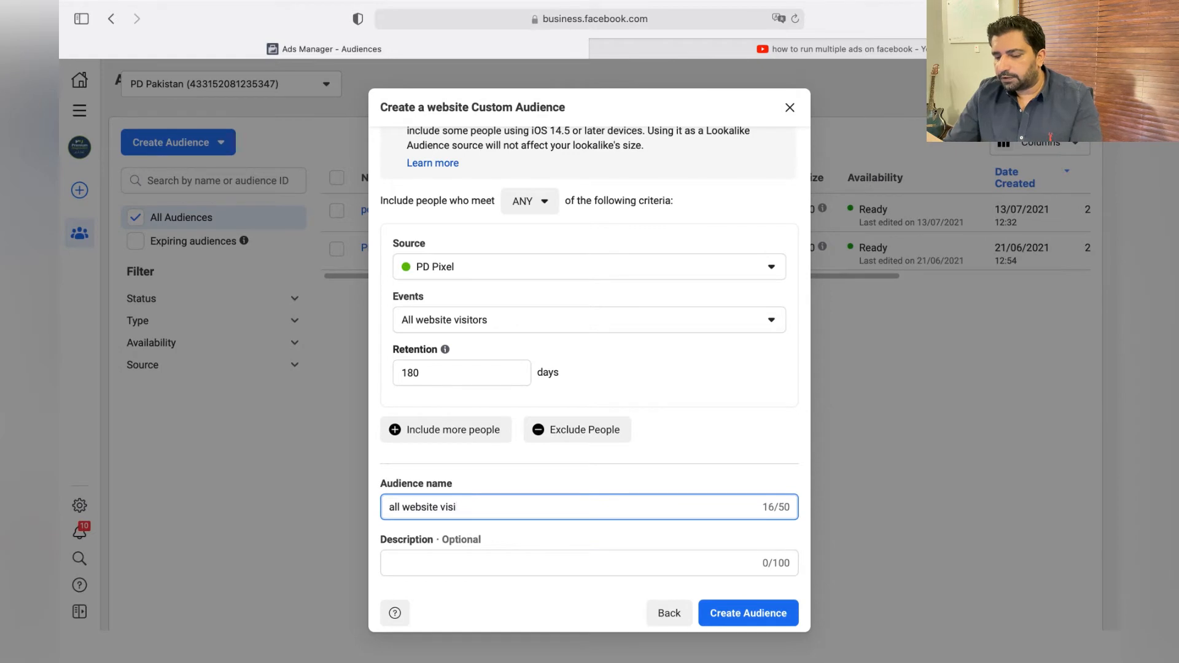
{"action": "type", "text": "tors."}
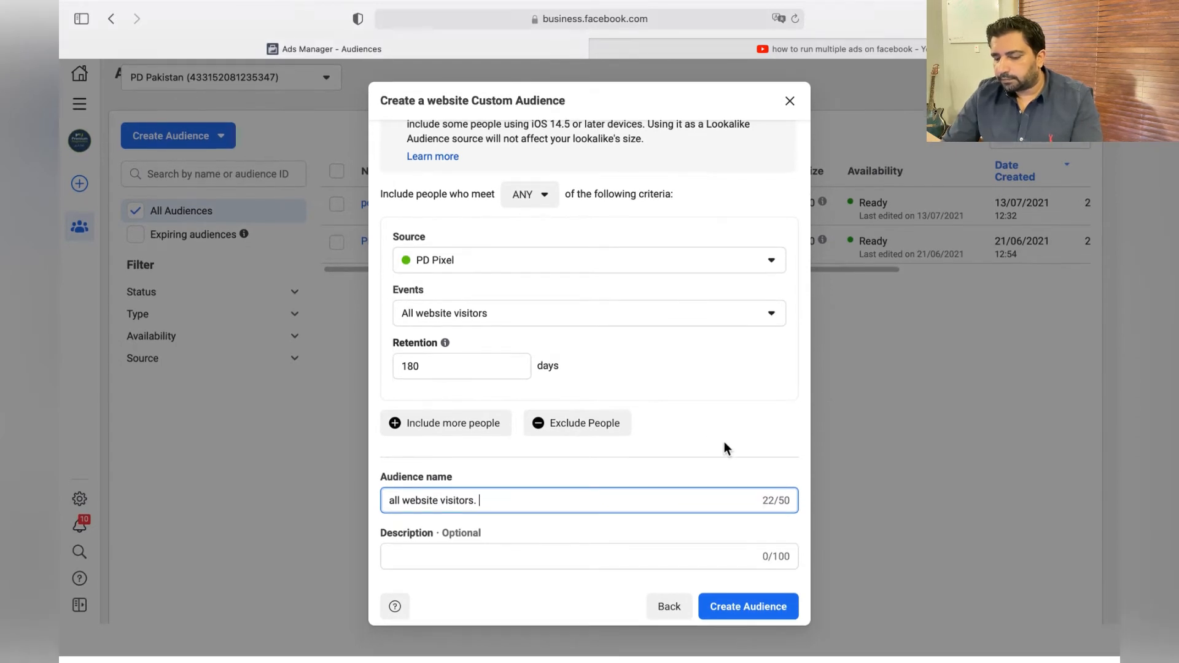
{"action": "left_click", "coordinate": [771, 622]}
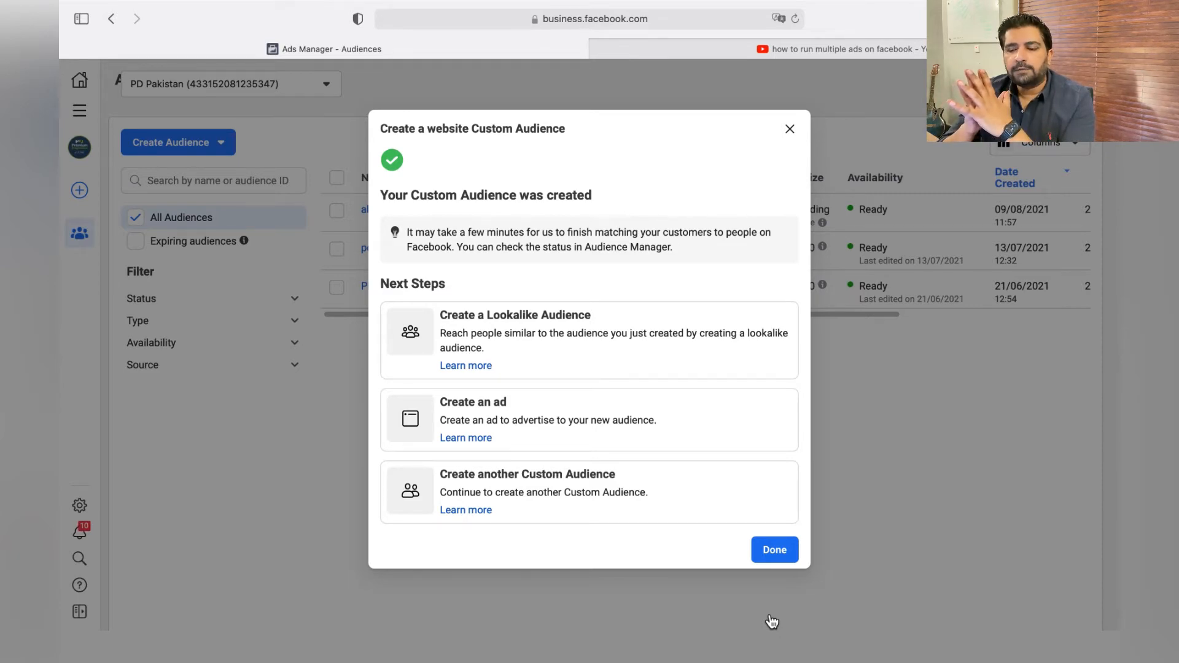
{"action": "left_click", "coordinate": [784, 555]}
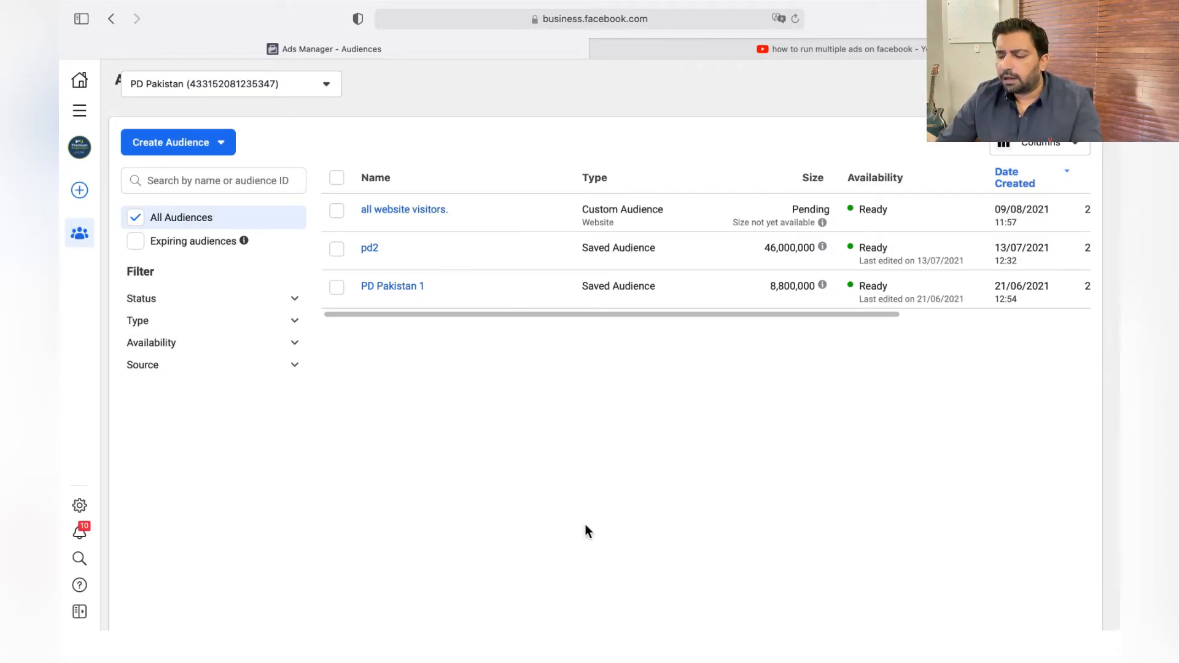
Start another custom audience with Facebook Page as its source.
{"action": "left_click", "coordinate": [226, 151]}
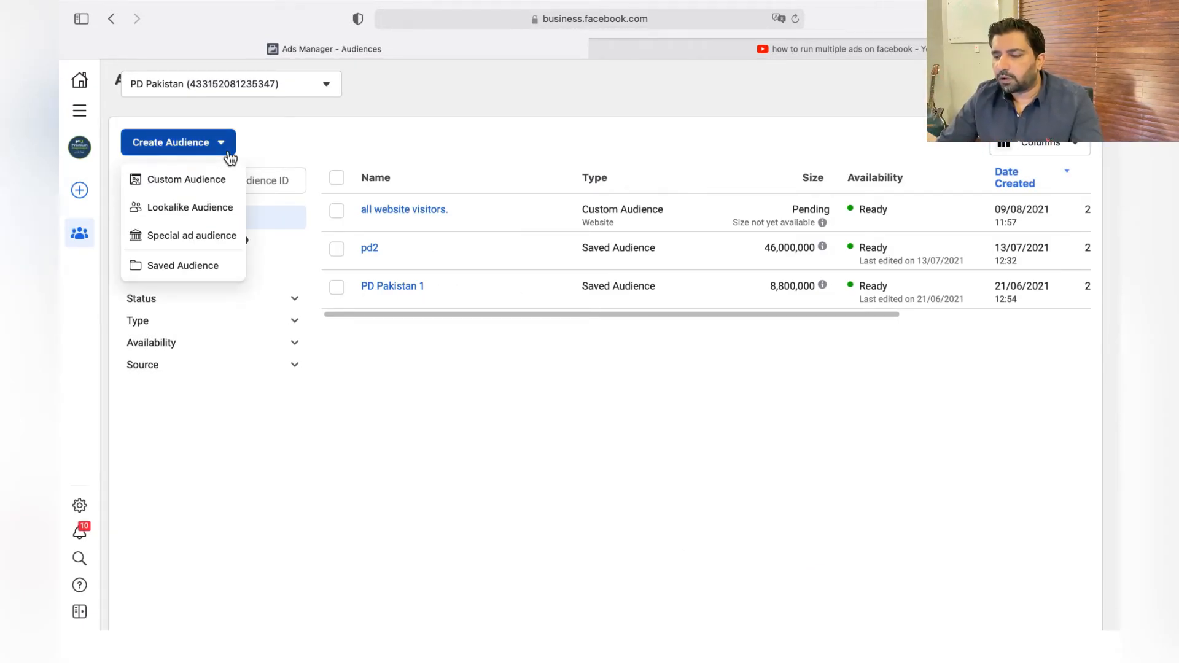
{"action": "left_click", "coordinate": [210, 181]}
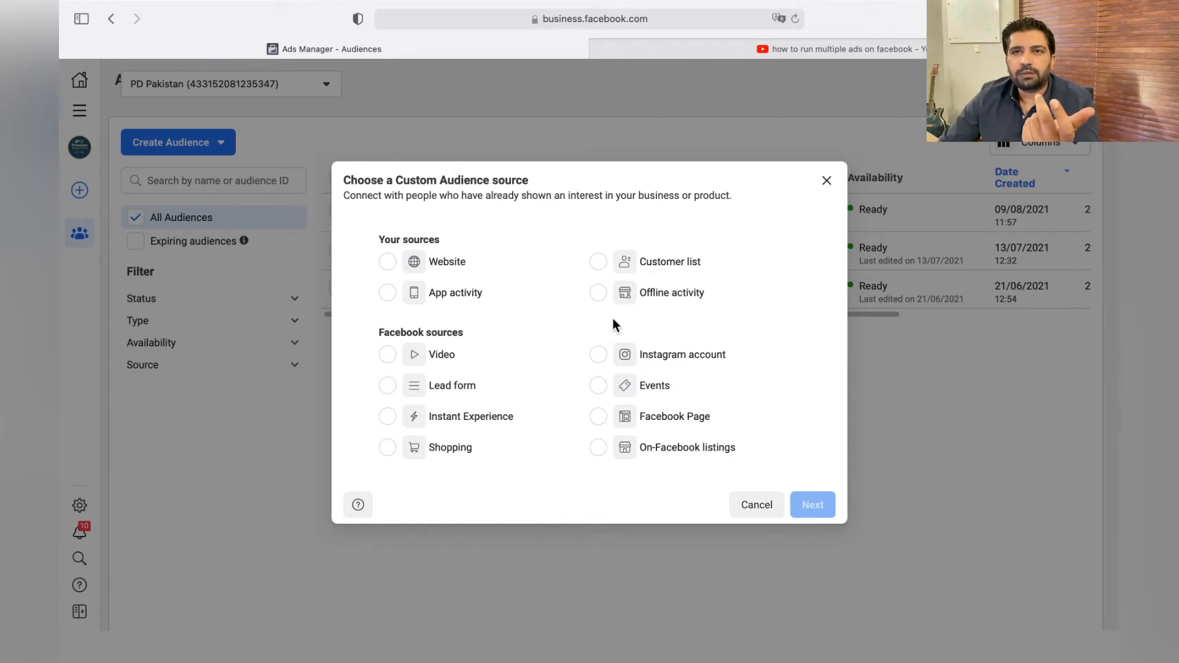
{"action": "left_click", "coordinate": [602, 427]}
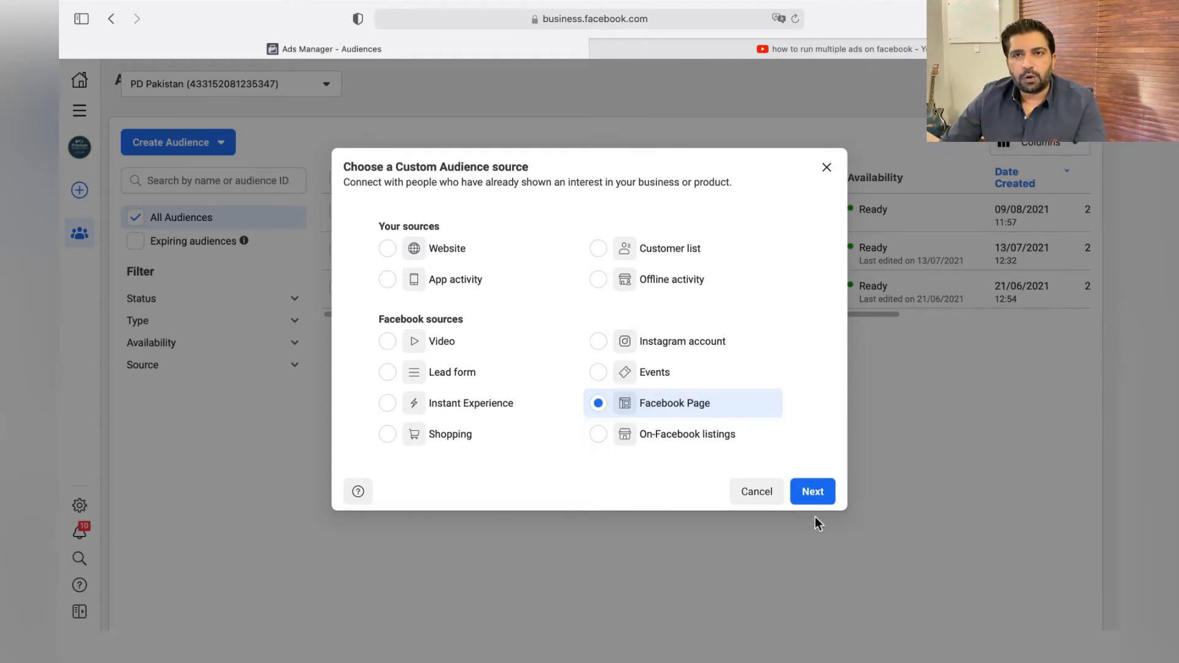
{"action": "left_click", "coordinate": [813, 491]}
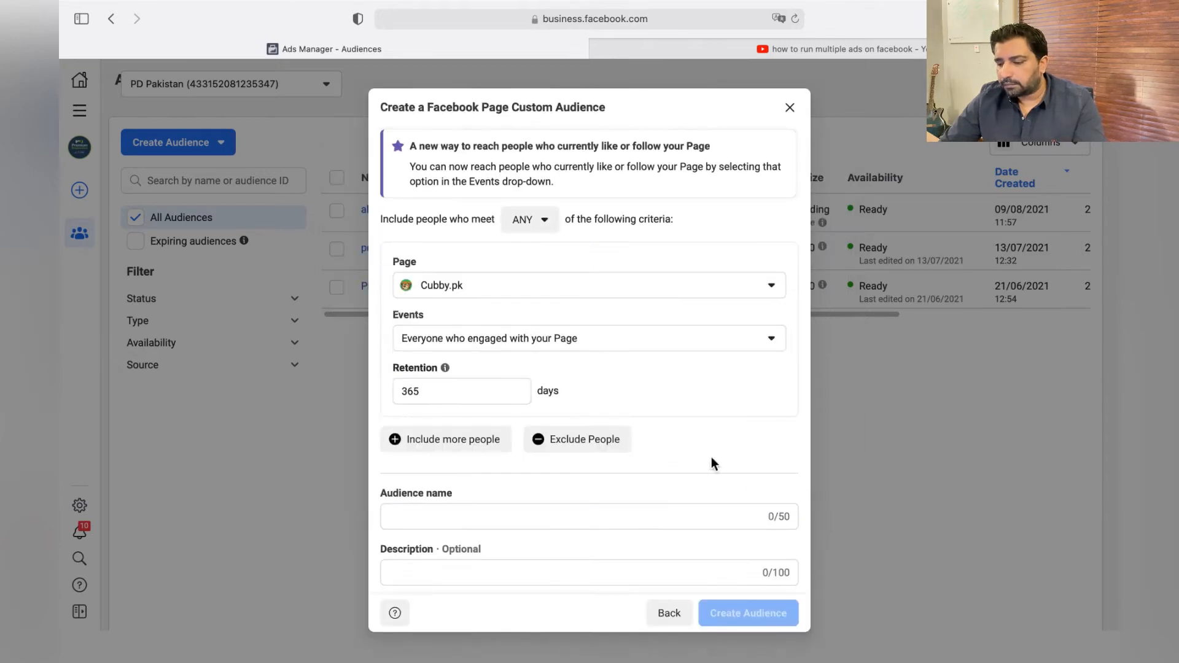
Set the Premium Diagnostics page as the page for the Facebook Page audience.
{"action": "left_click", "coordinate": [628, 296]}
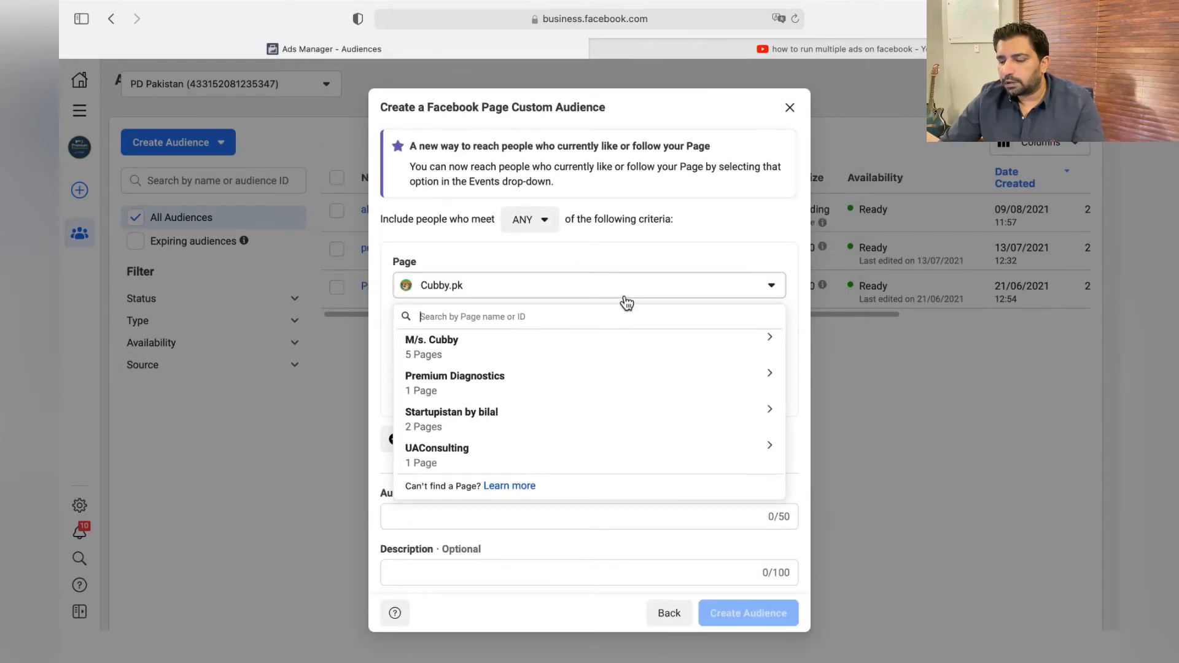
{"action": "left_click", "coordinate": [535, 395]}
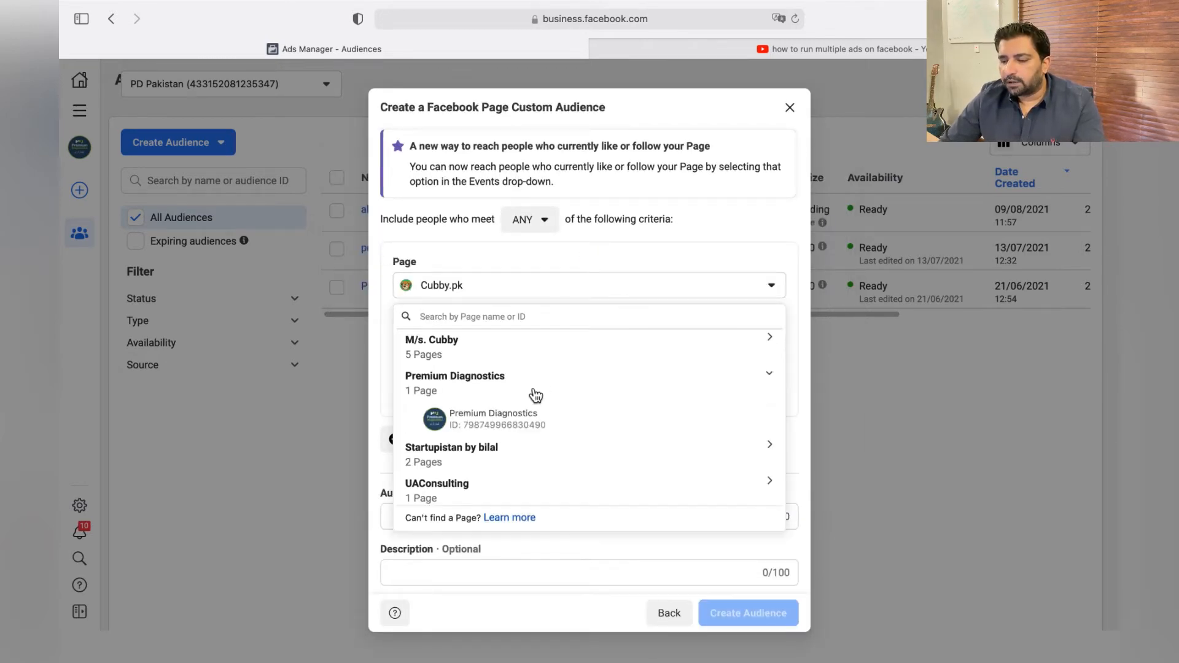
{"action": "left_click", "coordinate": [513, 423]}
Name the page audience "Facebook Audience", create it and close the completion dialog.
{"action": "scroll", "coordinate": [511, 428], "scroll_direction": "down", "scroll_amount": 1}
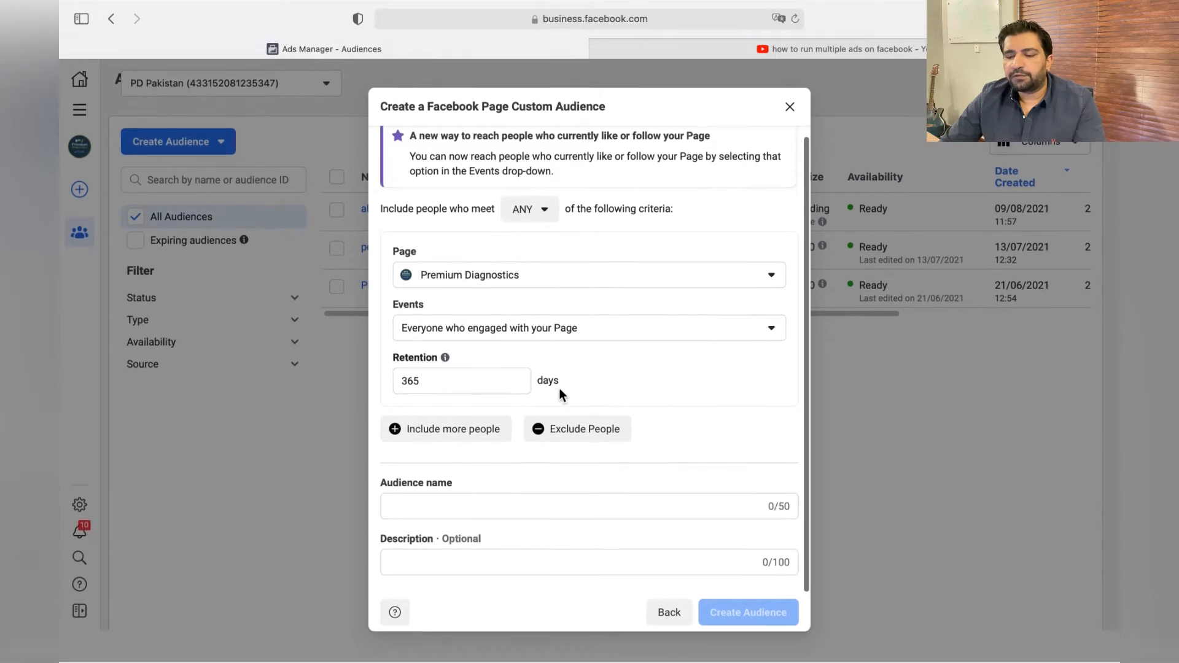
{"action": "left_click", "coordinate": [504, 506]}
{"action": "type", "text": "Fac"}
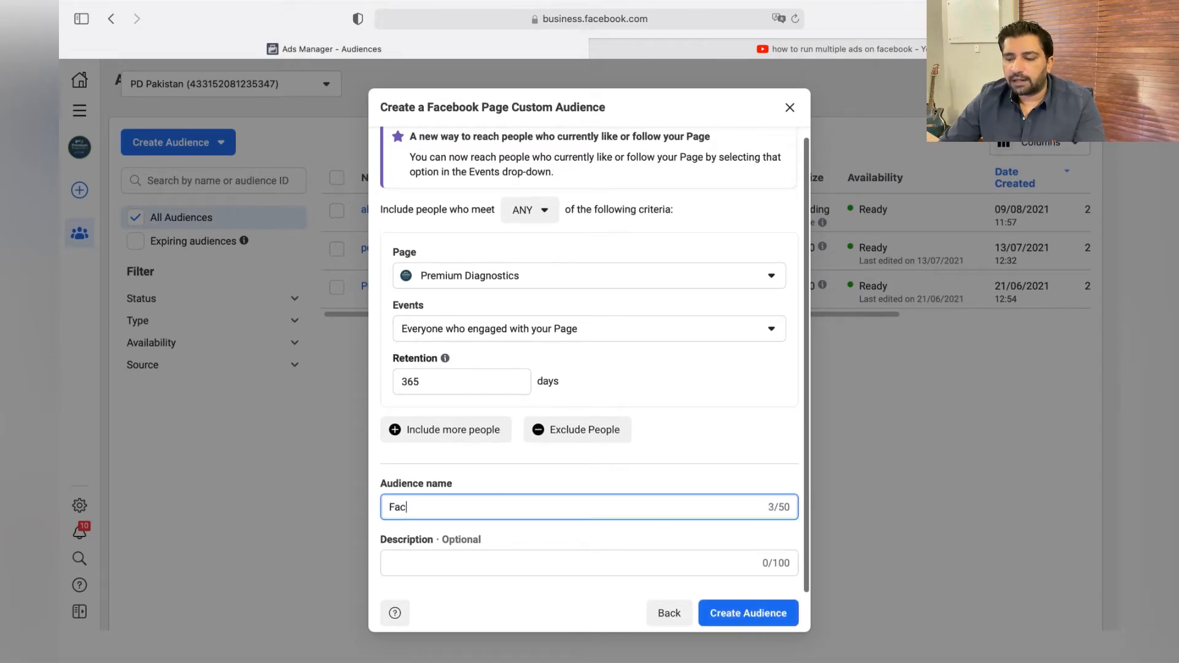
{"action": "type", "text": "ebook Audience"}
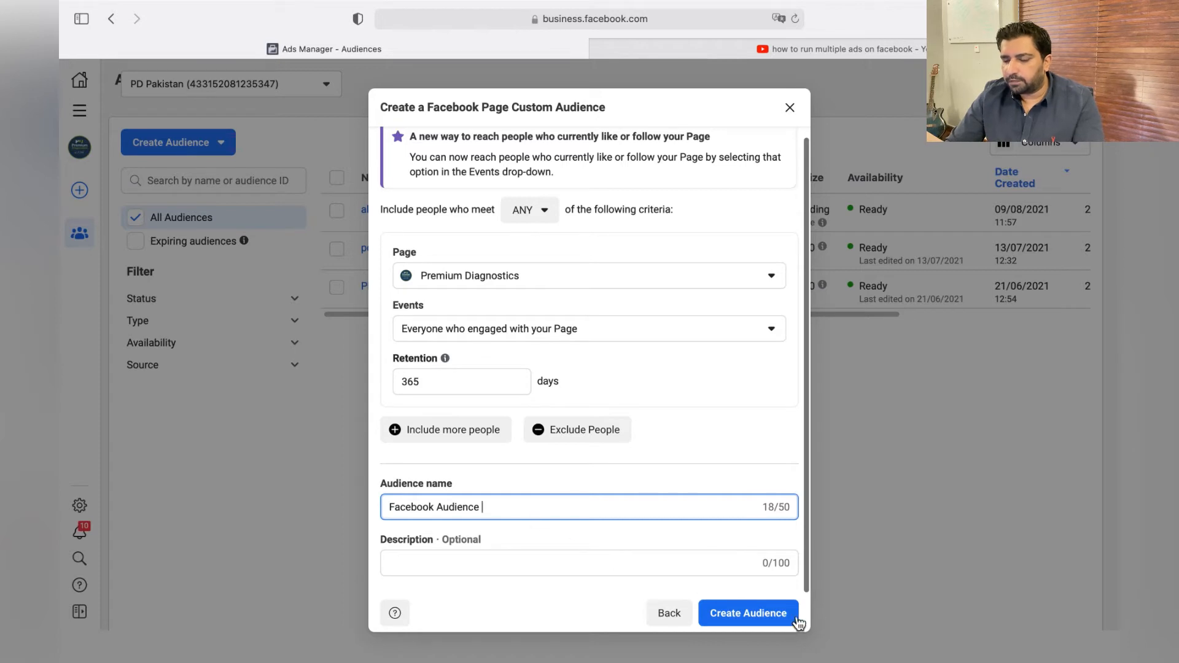
{"action": "left_click", "coordinate": [754, 622]}
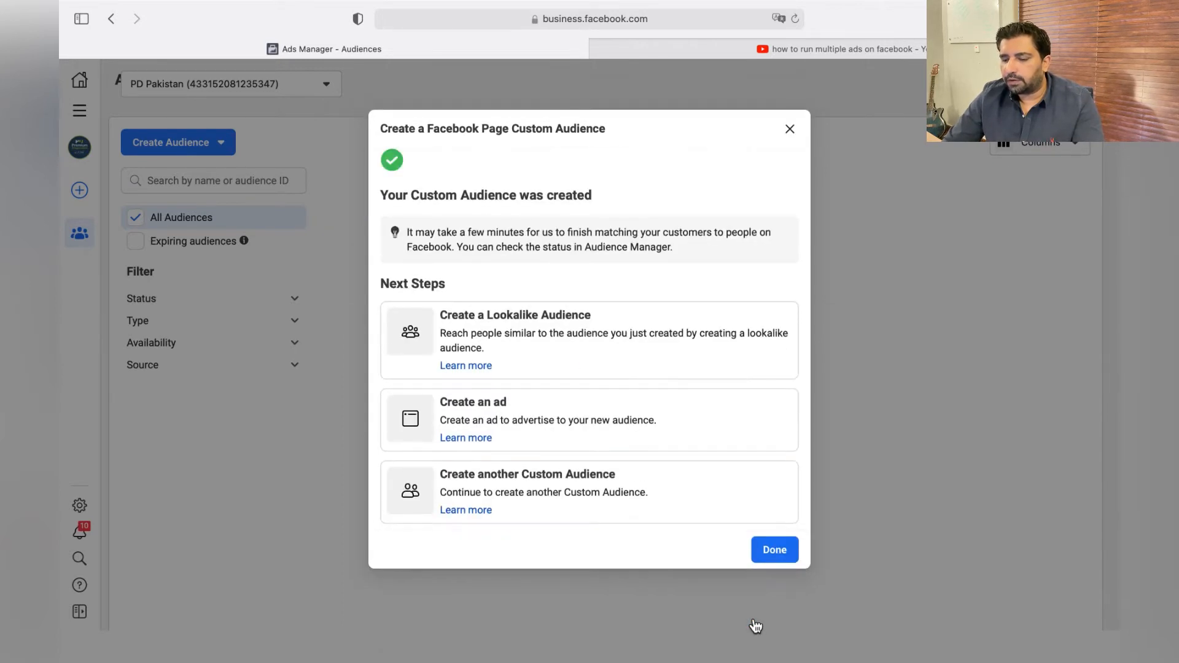
{"action": "left_click", "coordinate": [777, 559]}
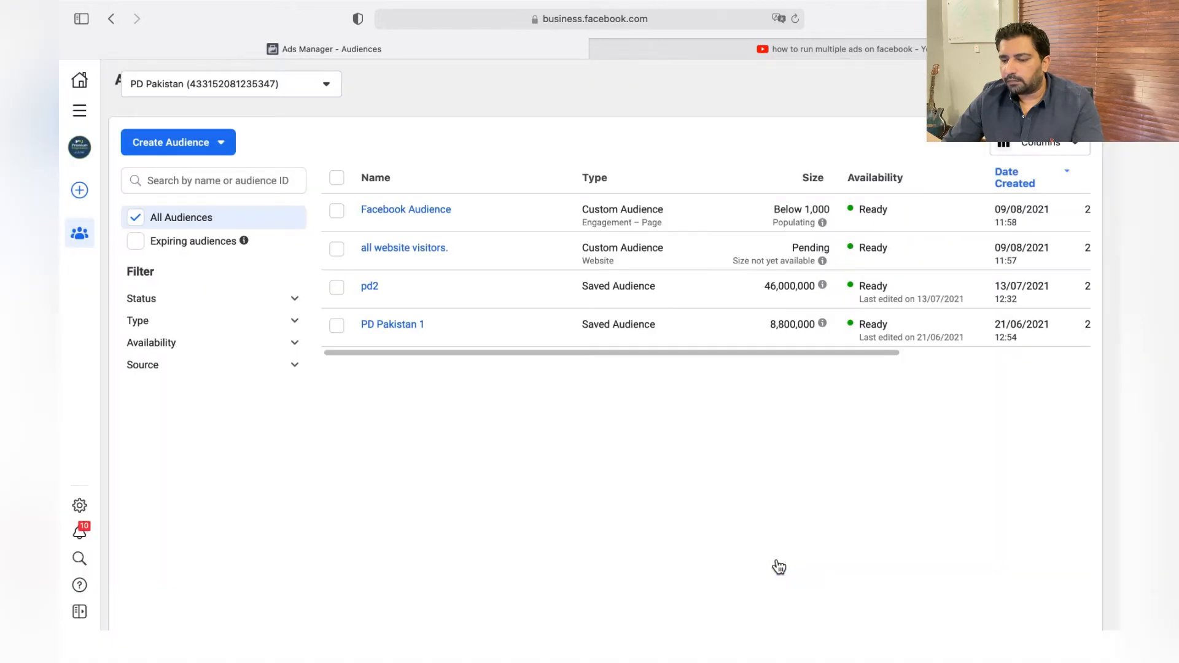
Start another custom audience with Instagram account as its source.
{"action": "left_click", "coordinate": [224, 151]}
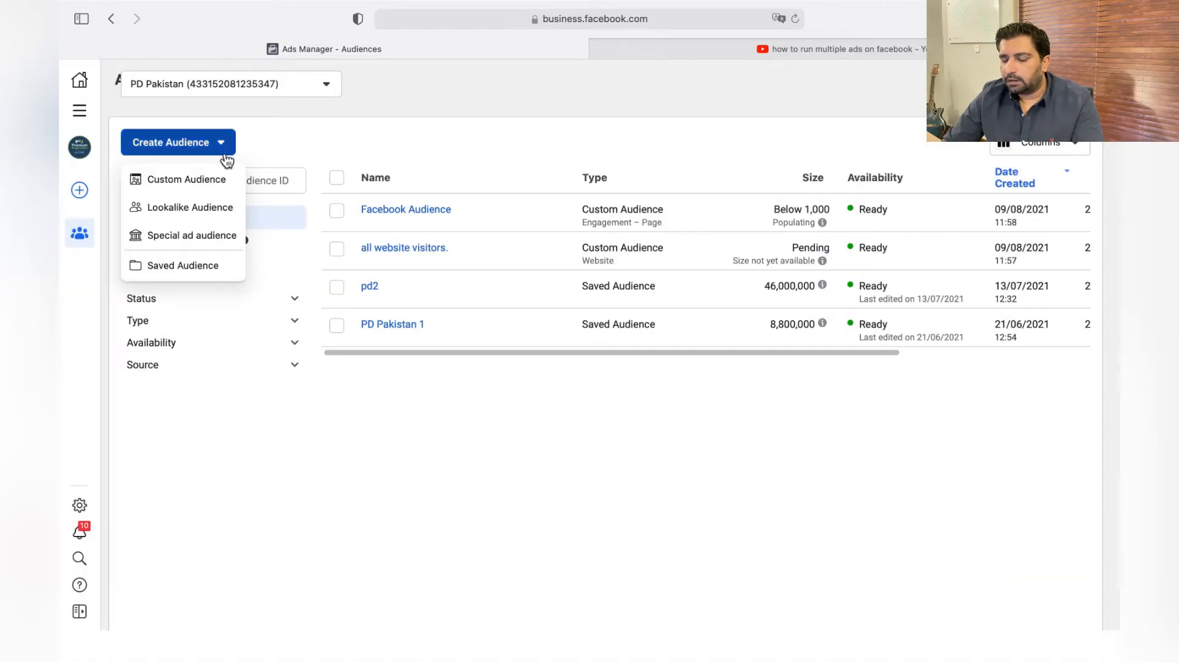
{"action": "left_click", "coordinate": [209, 180]}
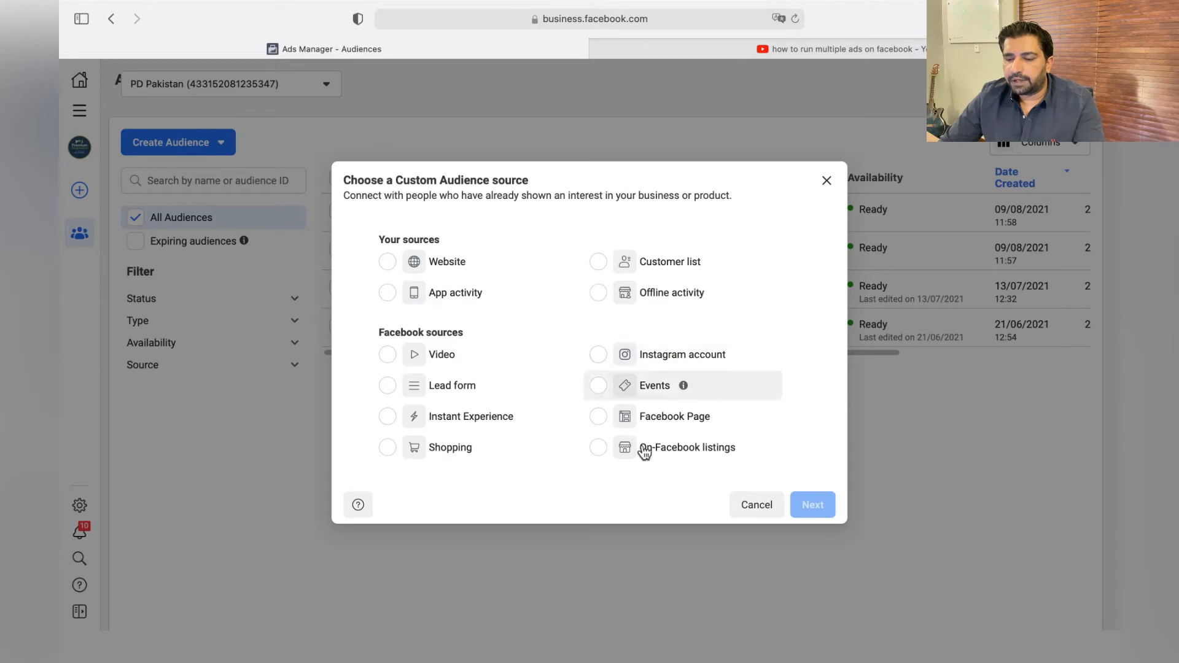
{"action": "left_click", "coordinate": [597, 355]}
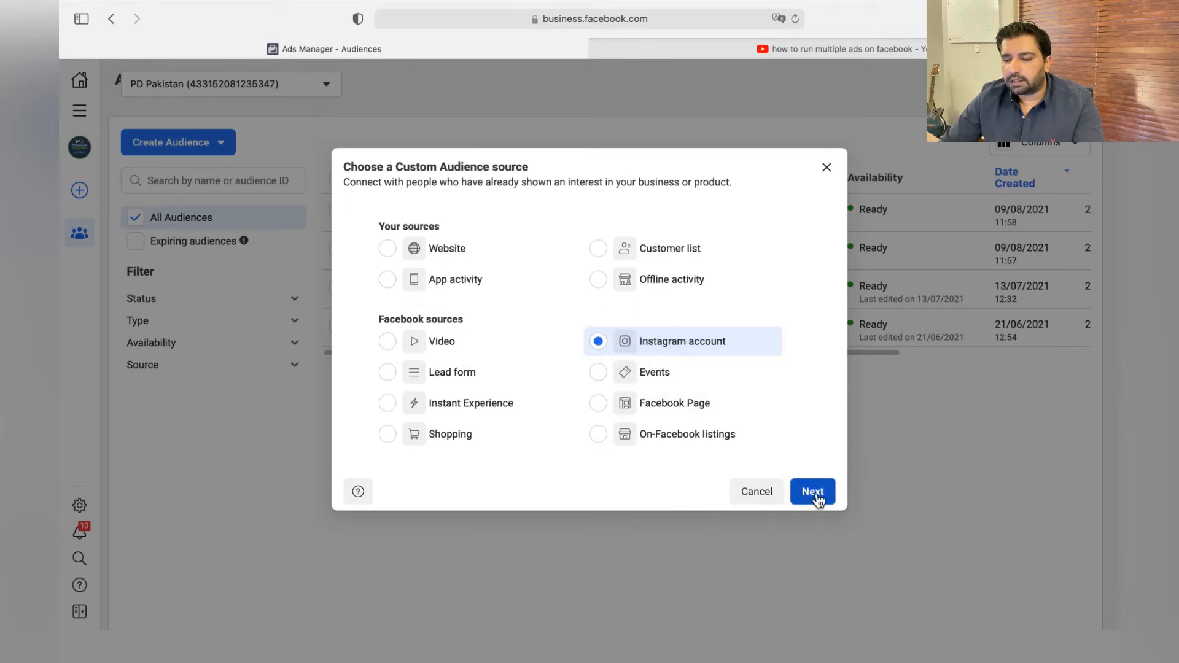
{"action": "left_click", "coordinate": [814, 494]}
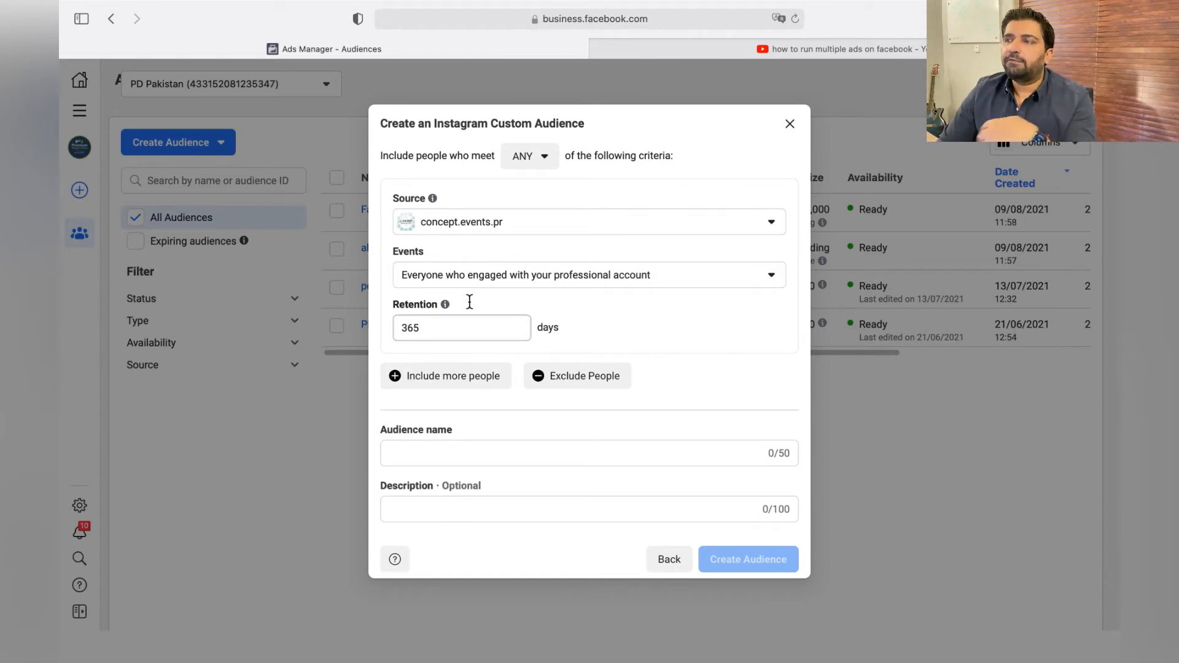
Name the Instagram audience "IG Aud", create it and close the completion dialog.
{"action": "left_click", "coordinate": [653, 452]}
{"action": "type", "text": "In"}
{"action": "key", "text": "BackSpace"}
{"action": "type", "text": "D"}
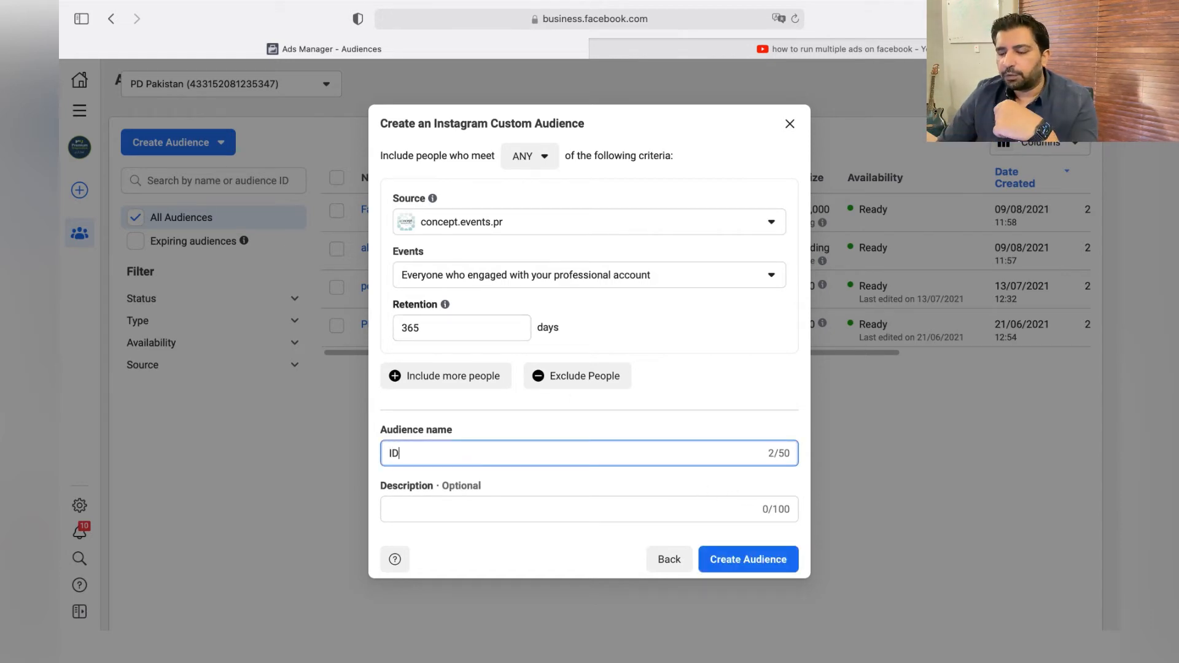
{"action": "key", "text": "BackSpace"}
{"action": "key", "text": "BackSpace"}
{"action": "type", "text": "G Aud"}
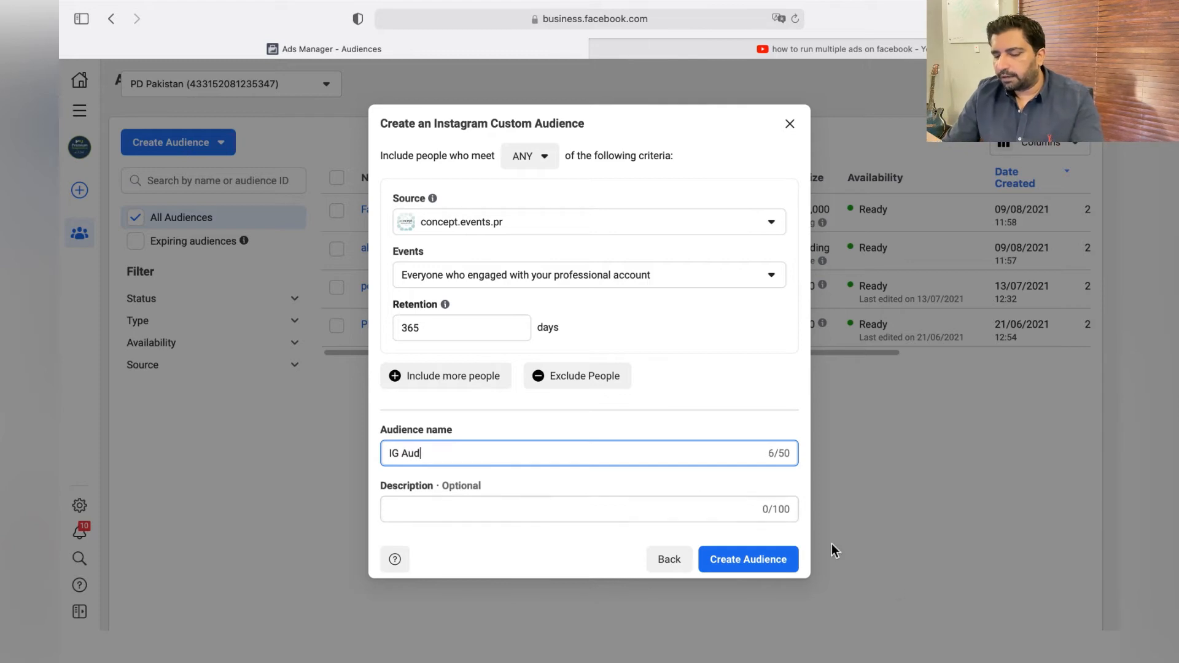
{"action": "left_click", "coordinate": [740, 563]}
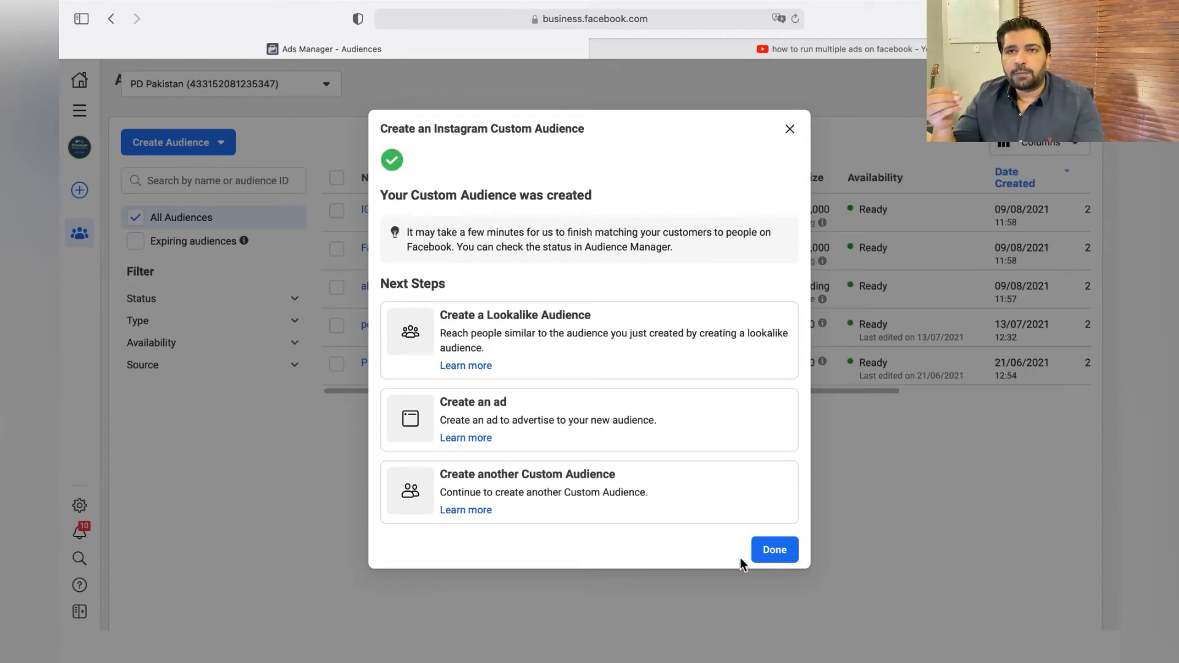
{"action": "left_click", "coordinate": [775, 550]}
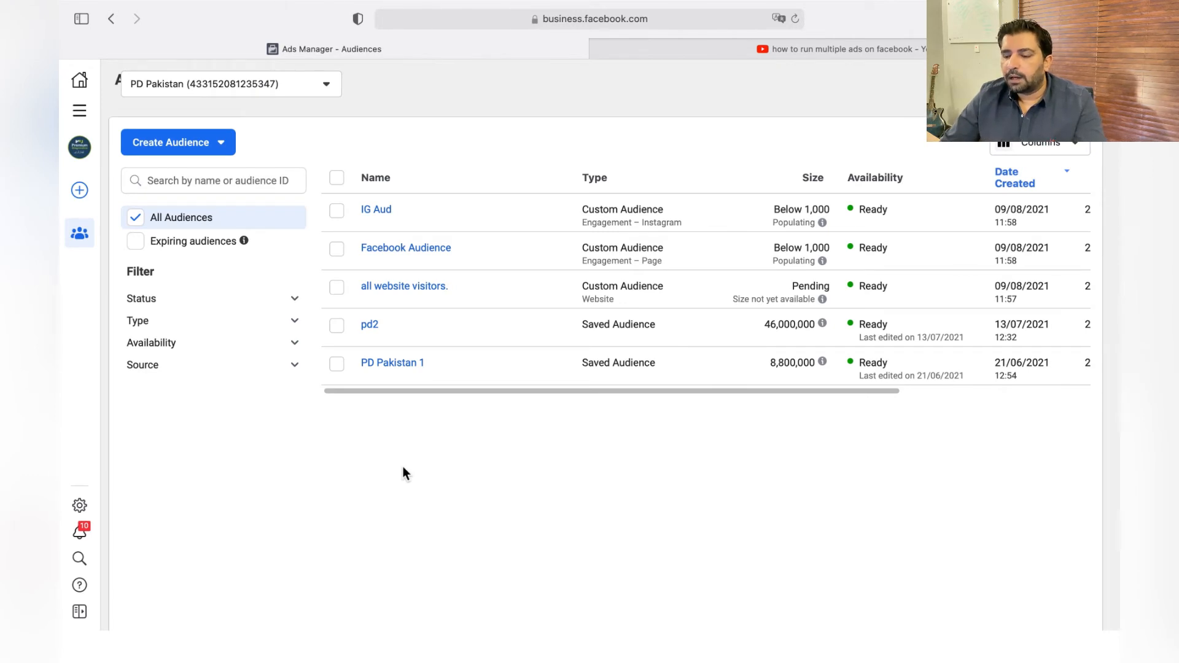
Start a lookalike audience with the value-based PD Pixel as its source.
{"action": "left_click", "coordinate": [225, 156]}
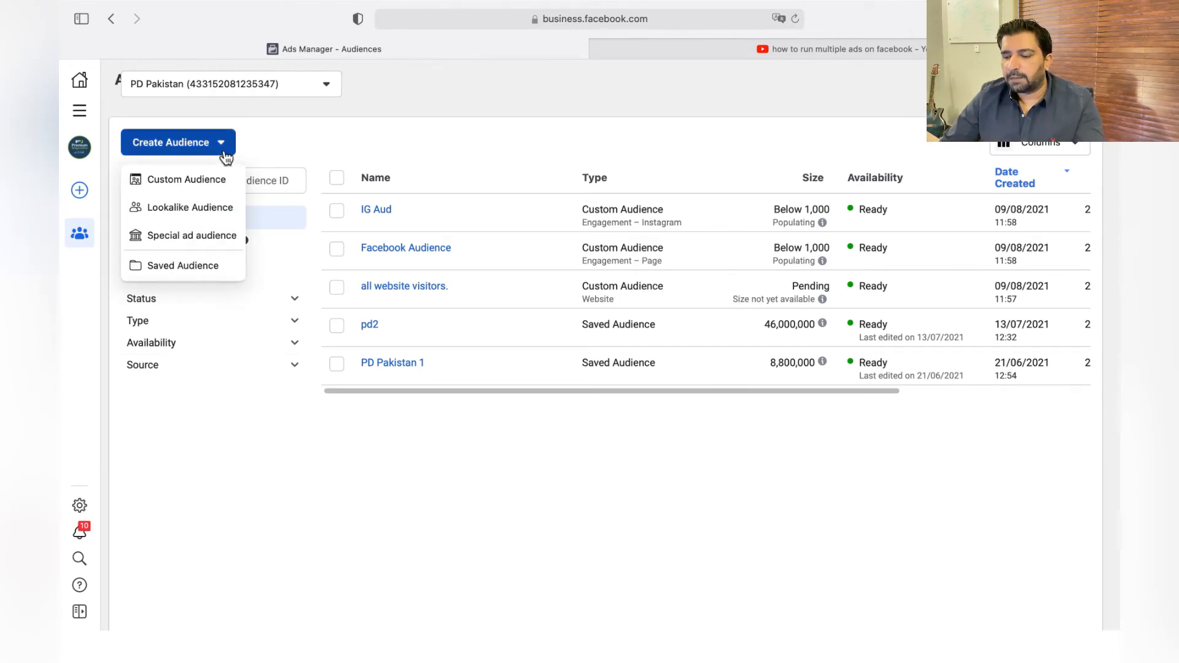
{"action": "left_click", "coordinate": [204, 212]}
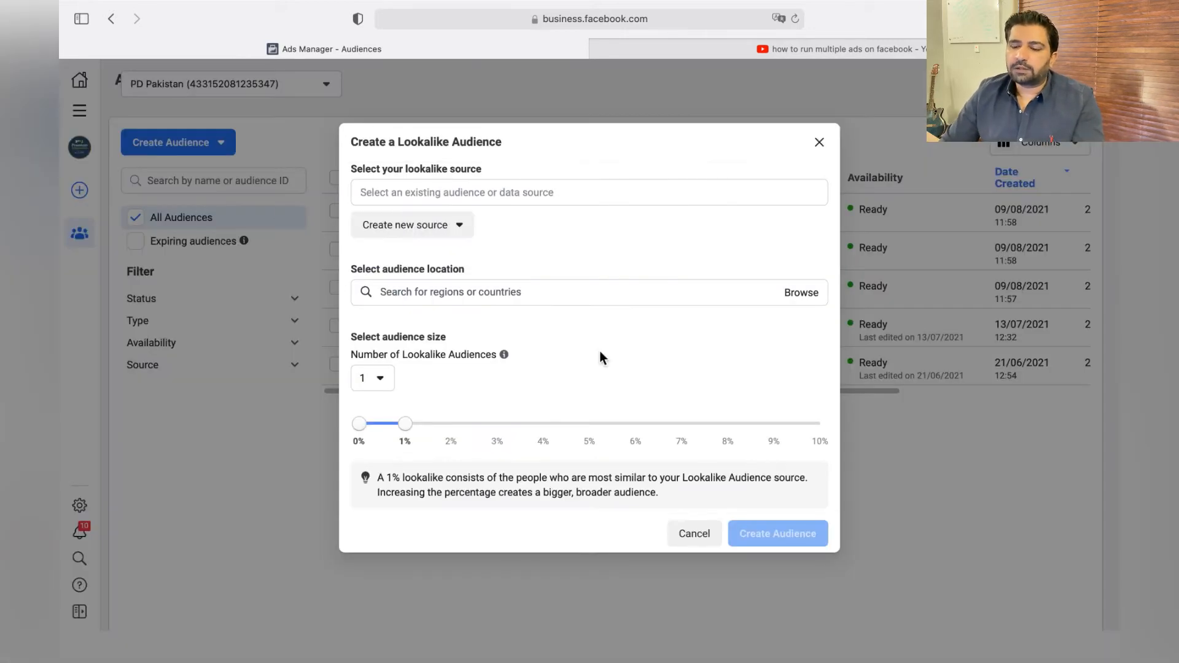
{"action": "left_click", "coordinate": [468, 194]}
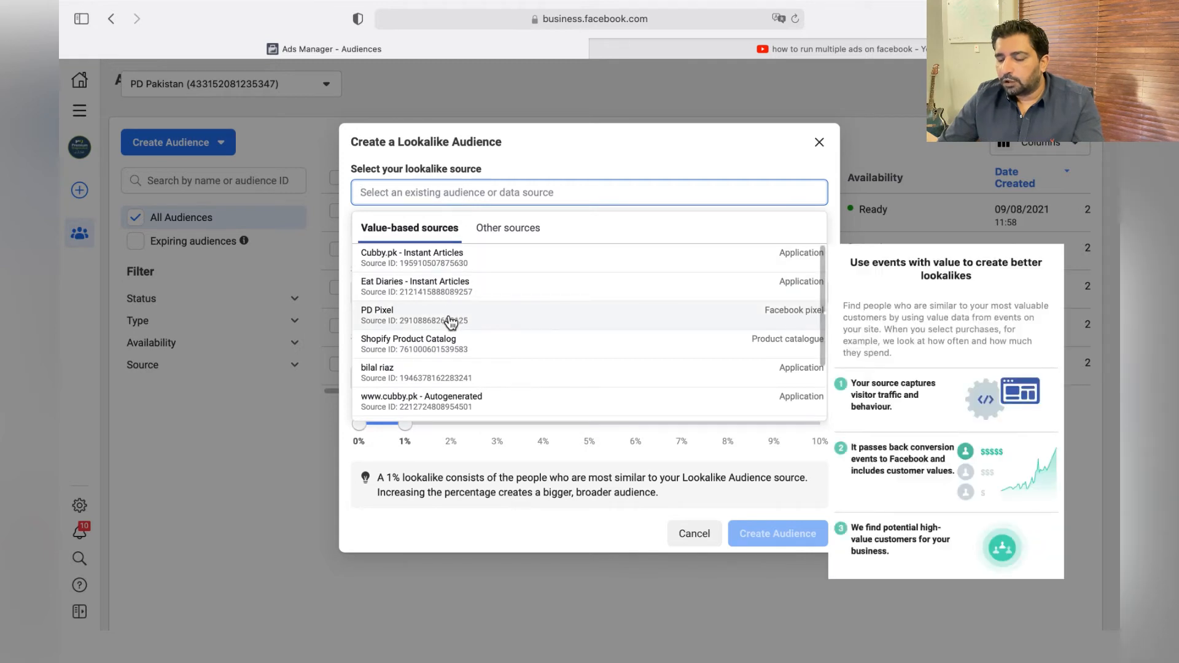
{"action": "left_click", "coordinate": [452, 316]}
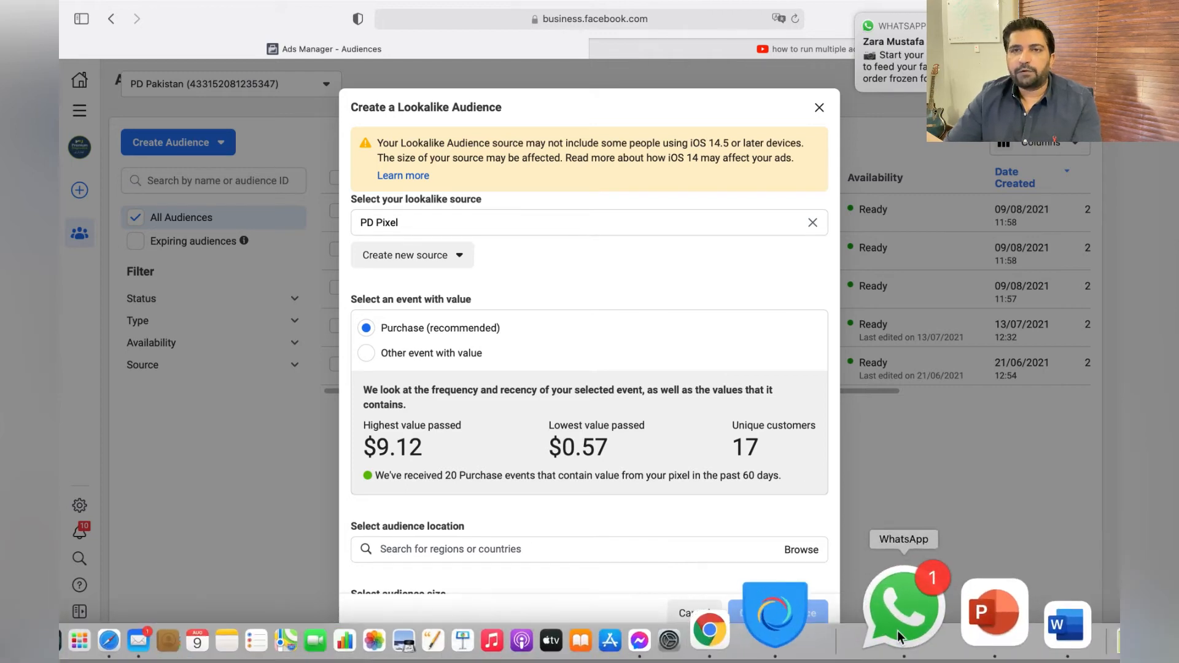
Quit the WhatsApp application running in the background.
{"action": "right_click", "coordinate": [898, 638]}
{"action": "left_click", "coordinate": [938, 535]}
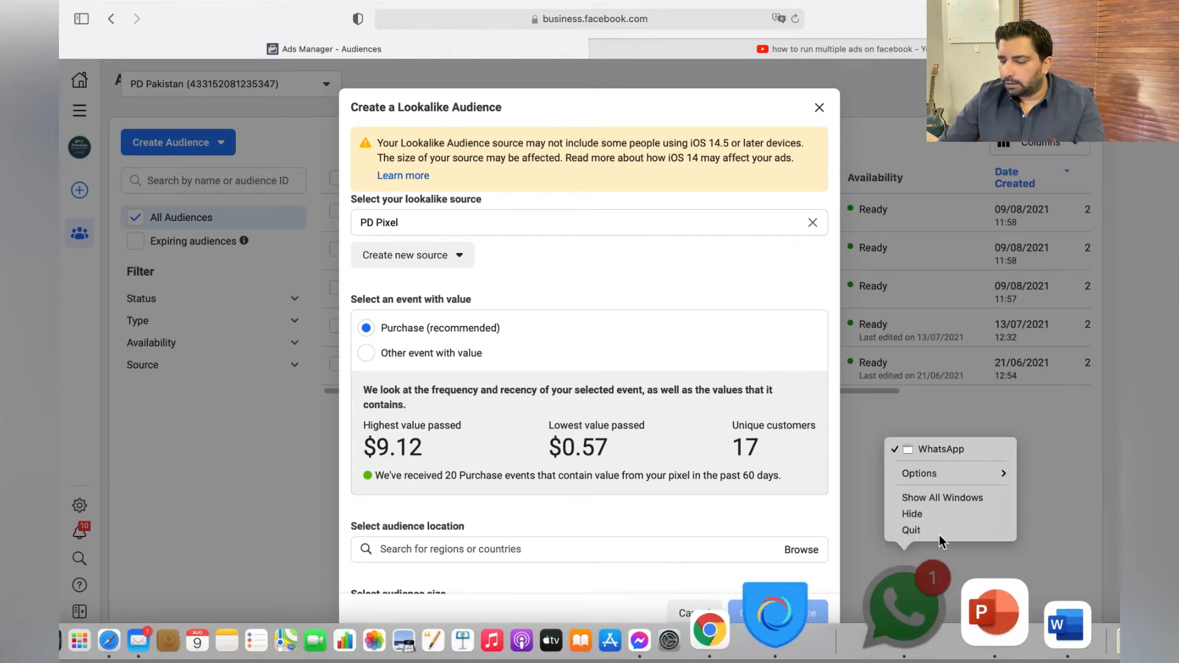
Set the size of the single lookalike audience to the 0% to 5% range.
{"action": "scroll", "coordinate": [679, 449], "scroll_direction": "down", "scroll_amount": 3}
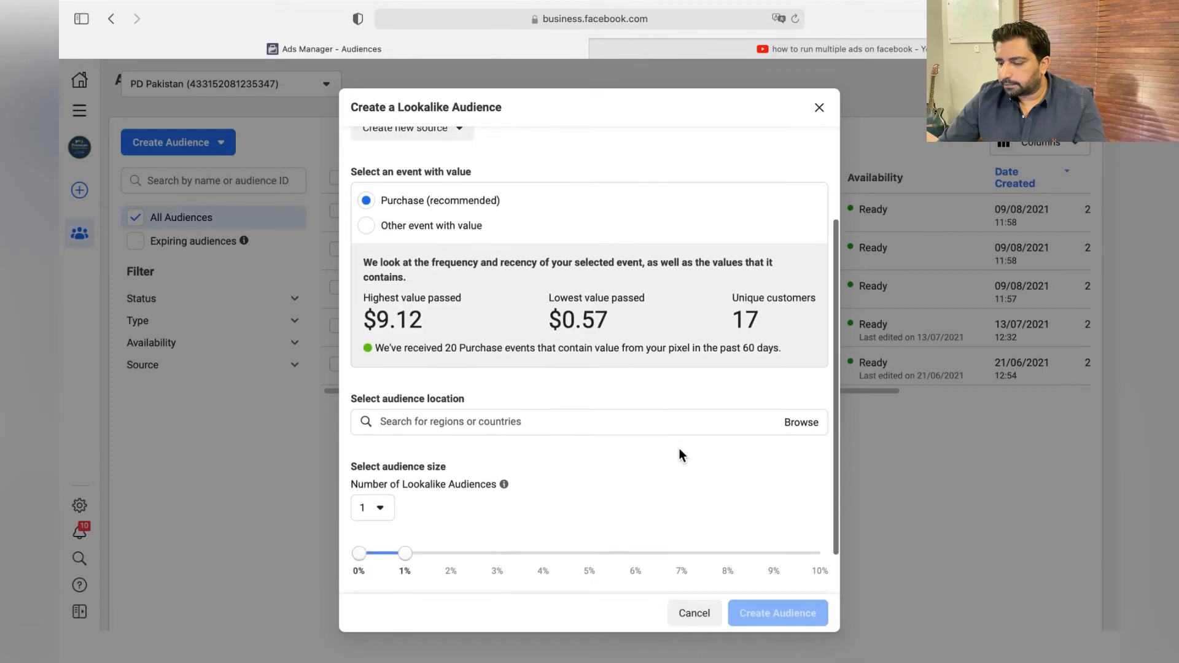
{"action": "scroll", "coordinate": [492, 445], "scroll_direction": "down", "scroll_amount": 1}
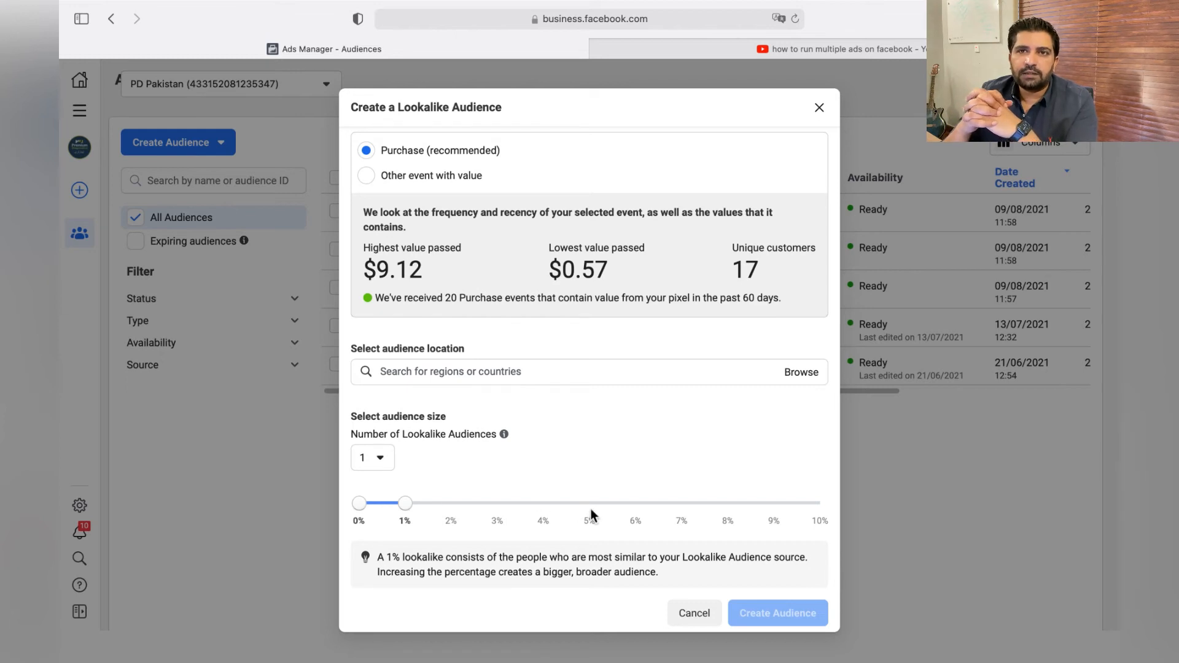
{"action": "left_click_drag", "start_coordinate": [406, 504], "coordinate": [599, 507]}
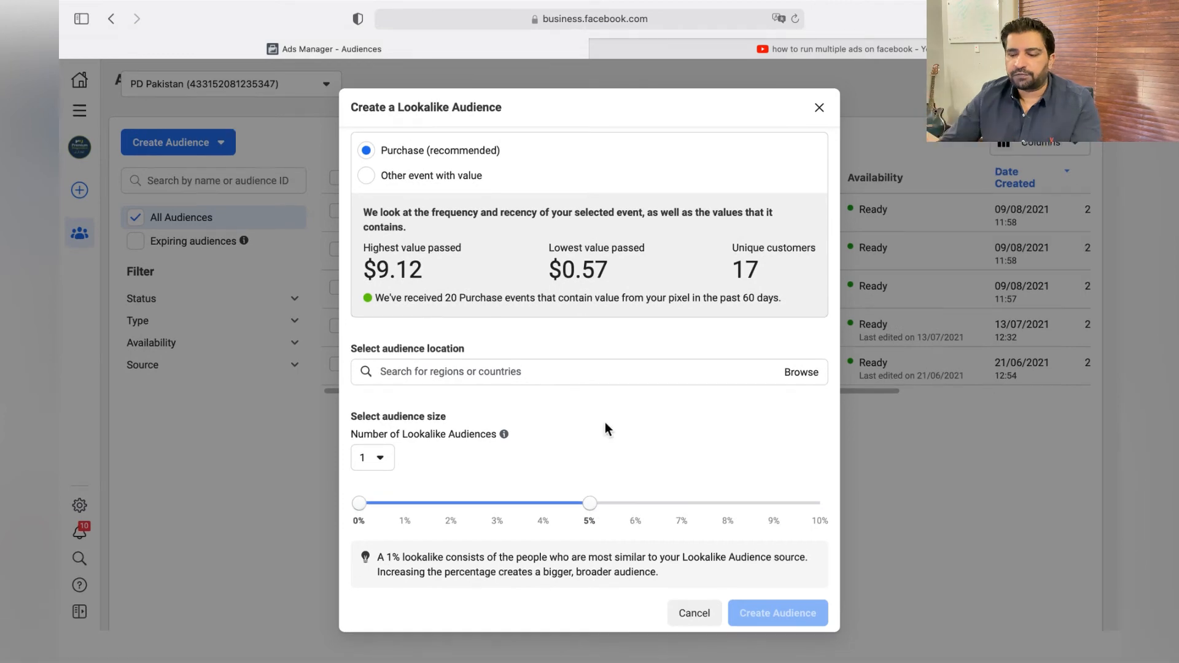
Review the lookalike settings and set the audience location to the country Pakistan.
{"action": "scroll", "coordinate": [606, 423], "scroll_direction": "up", "scroll_amount": 3}
{"action": "scroll", "coordinate": [606, 422], "scroll_direction": "down", "scroll_amount": 3}
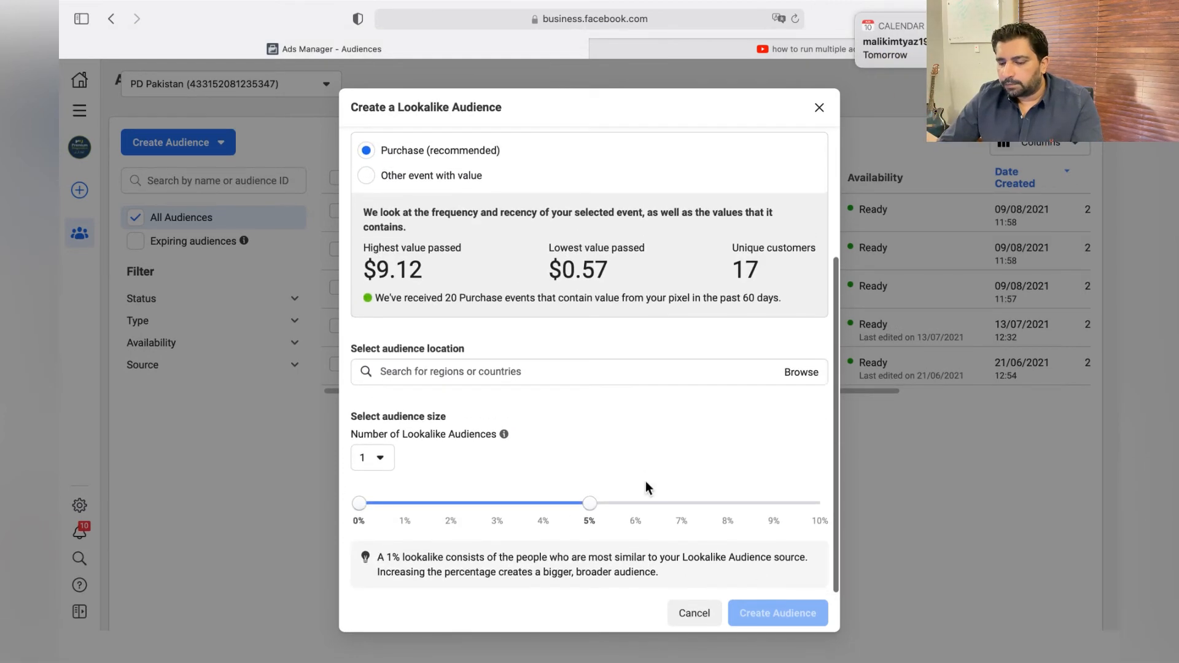
{"action": "scroll", "coordinate": [646, 481], "scroll_direction": "up", "scroll_amount": 3}
{"action": "scroll", "coordinate": [646, 481], "scroll_direction": "down", "scroll_amount": 1}
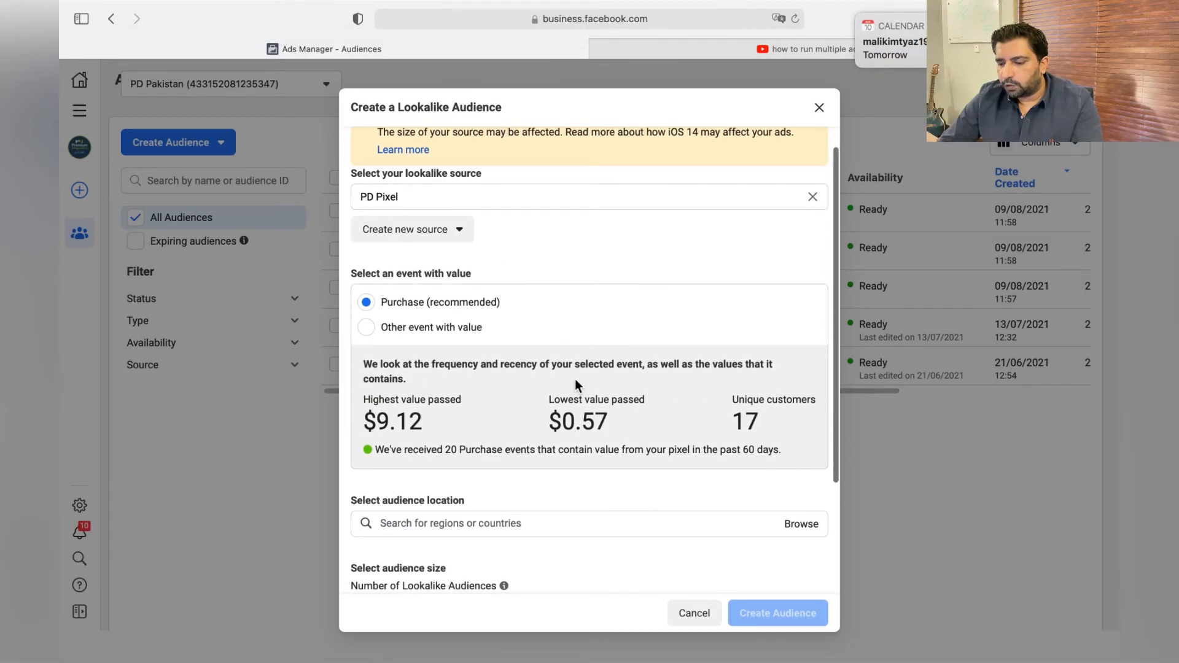
{"action": "scroll", "coordinate": [575, 384], "scroll_direction": "down", "scroll_amount": 3}
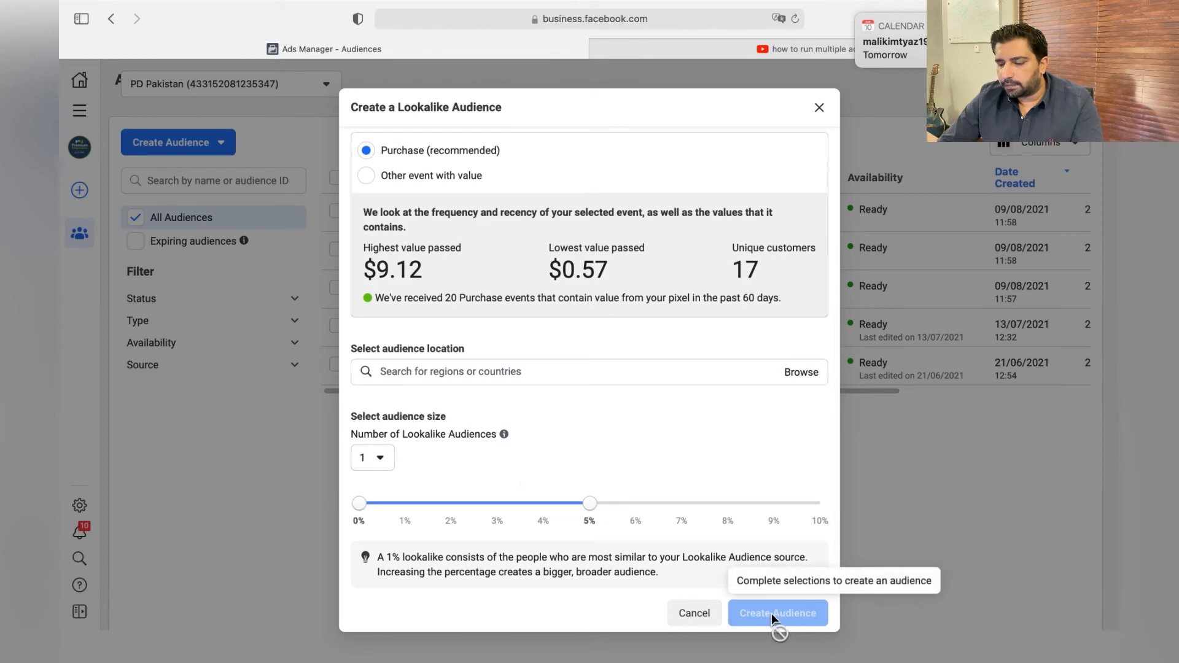
{"action": "scroll", "coordinate": [680, 440], "scroll_direction": "up", "scroll_amount": 3}
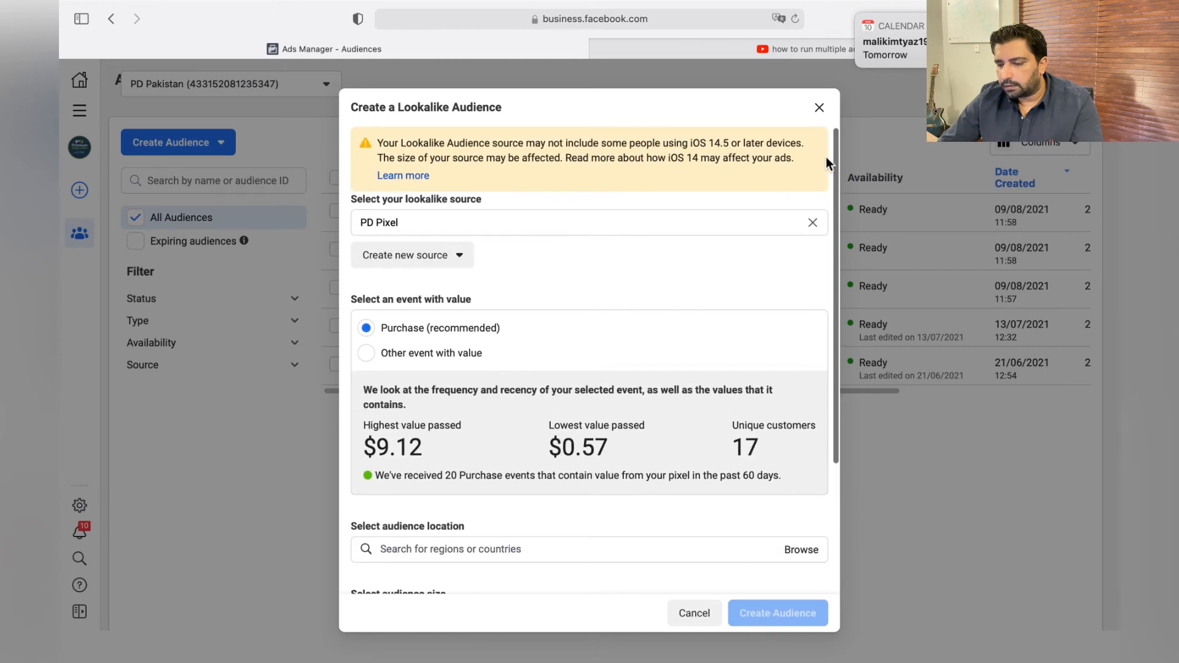
{"action": "scroll", "coordinate": [738, 283], "scroll_direction": "down", "scroll_amount": 3}
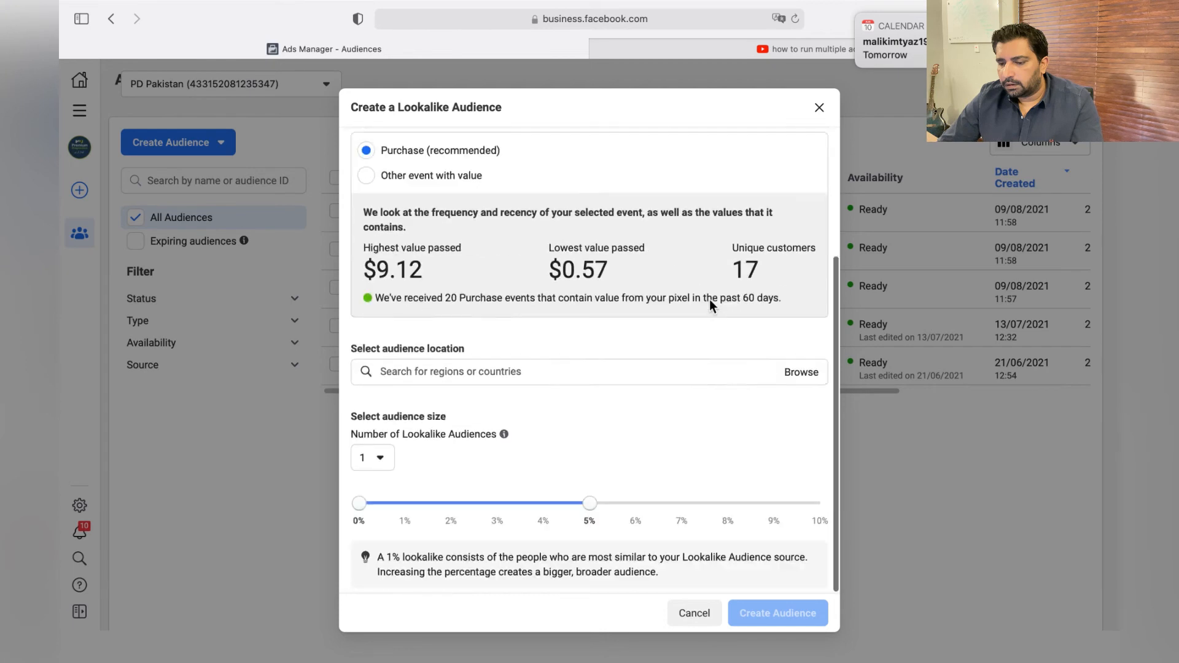
{"action": "left_click", "coordinate": [601, 369]}
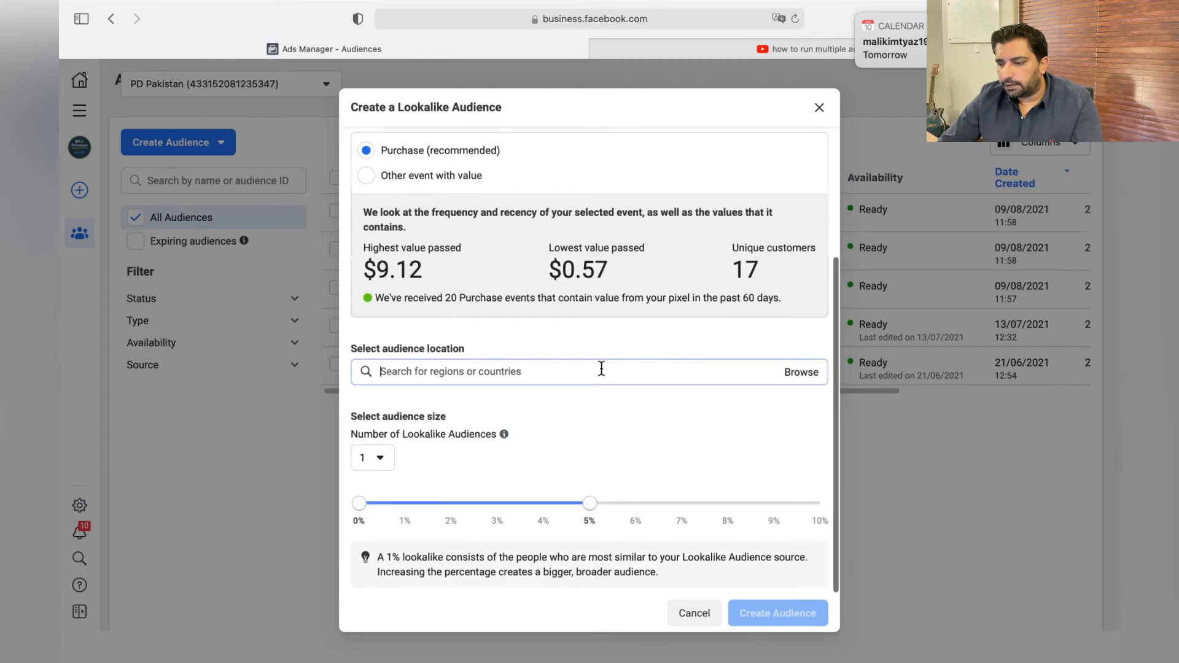
{"action": "type", "text": "pakistan"}
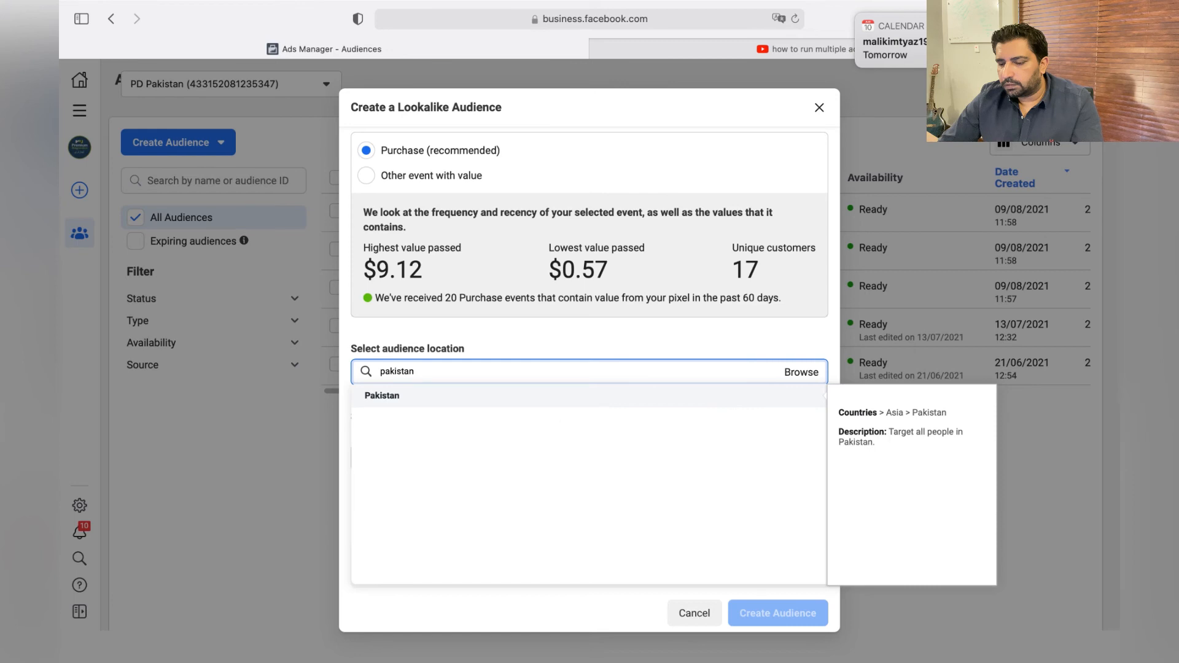
{"action": "left_click", "coordinate": [440, 398]}
{"action": "left_click", "coordinate": [545, 336]}
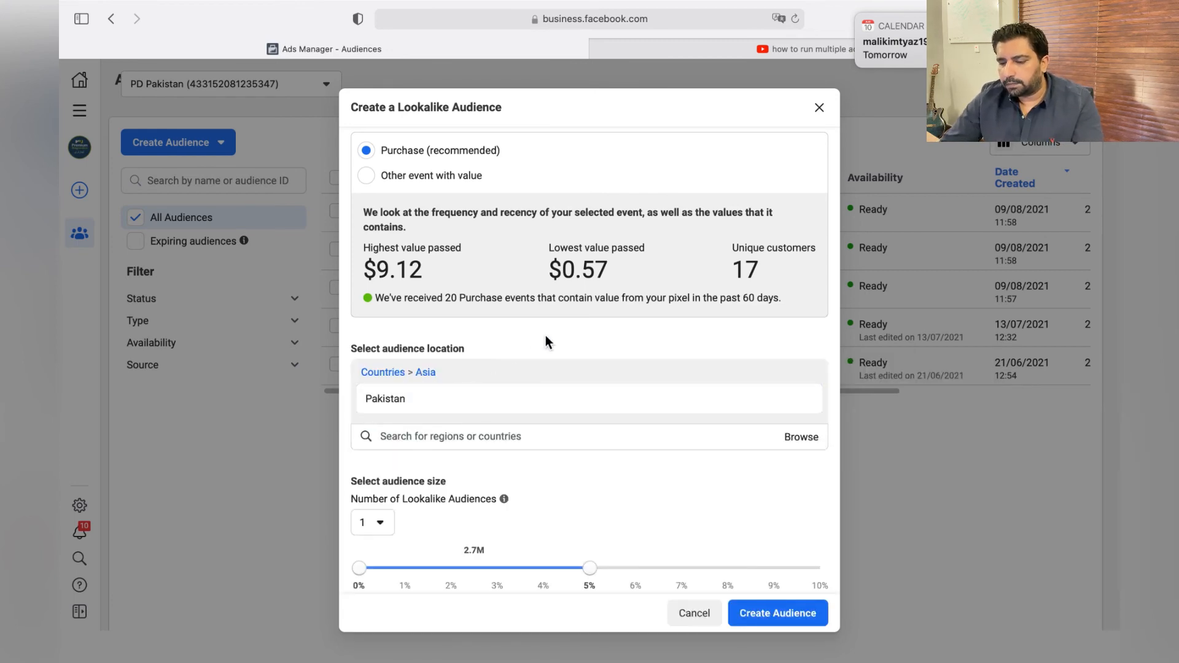
Try to create the PD Pixel lookalike audience, and close the lookalike dialog.
{"action": "scroll", "coordinate": [546, 336], "scroll_direction": "down", "scroll_amount": 3}
{"action": "left_click", "coordinate": [793, 617]}
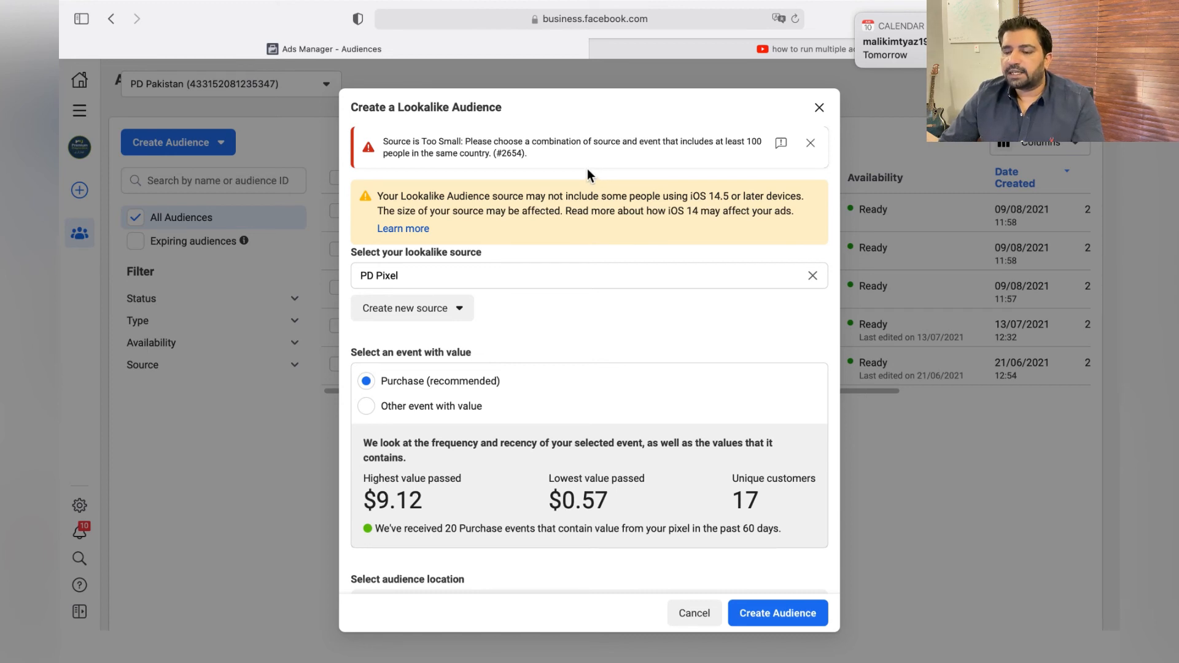
{"action": "left_click", "coordinate": [819, 108]}
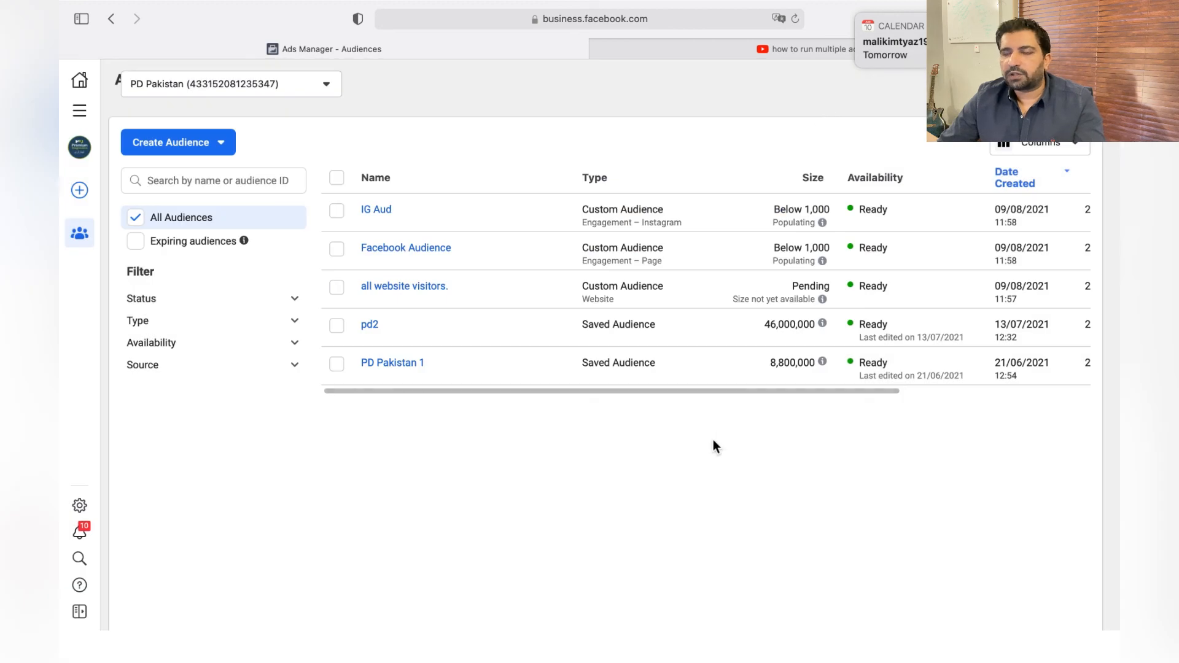